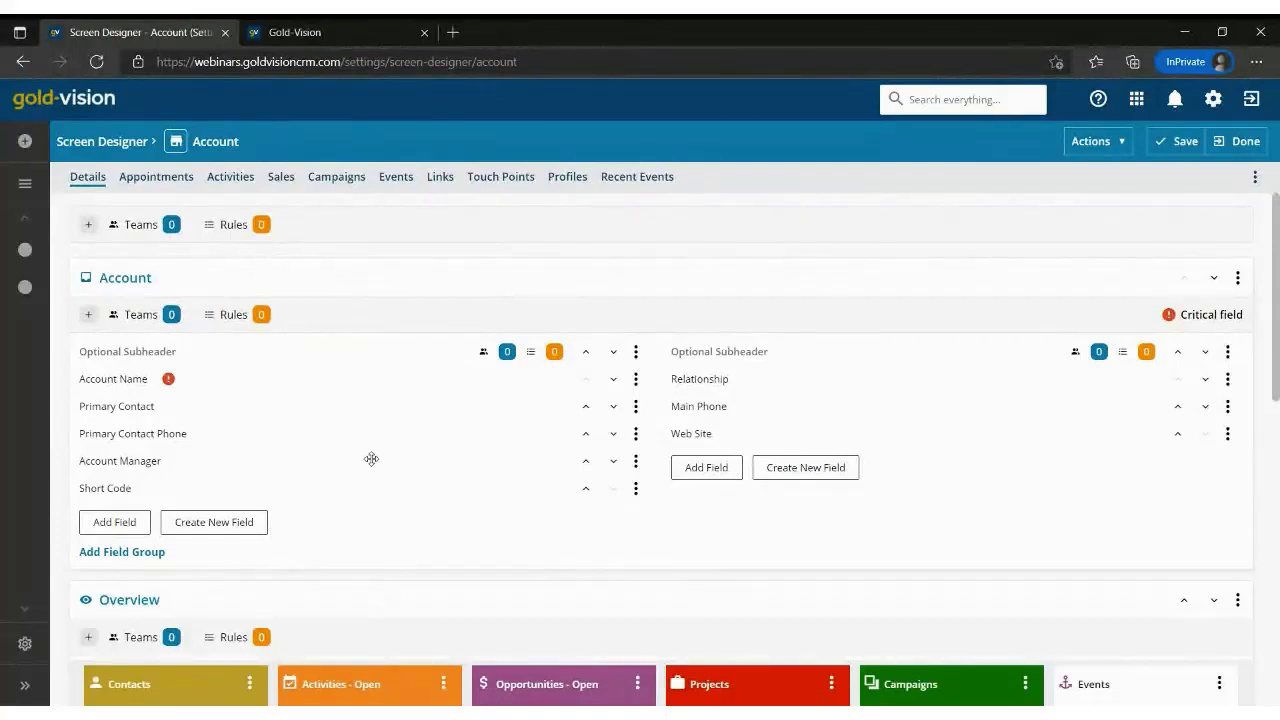
Look through the sections of the Account screen's Details page, from Account and Overview down to Correspondence and Documents.
{"action": "scroll", "coordinate": [371, 457], "scroll_direction": "down", "scroll_amount": 2}
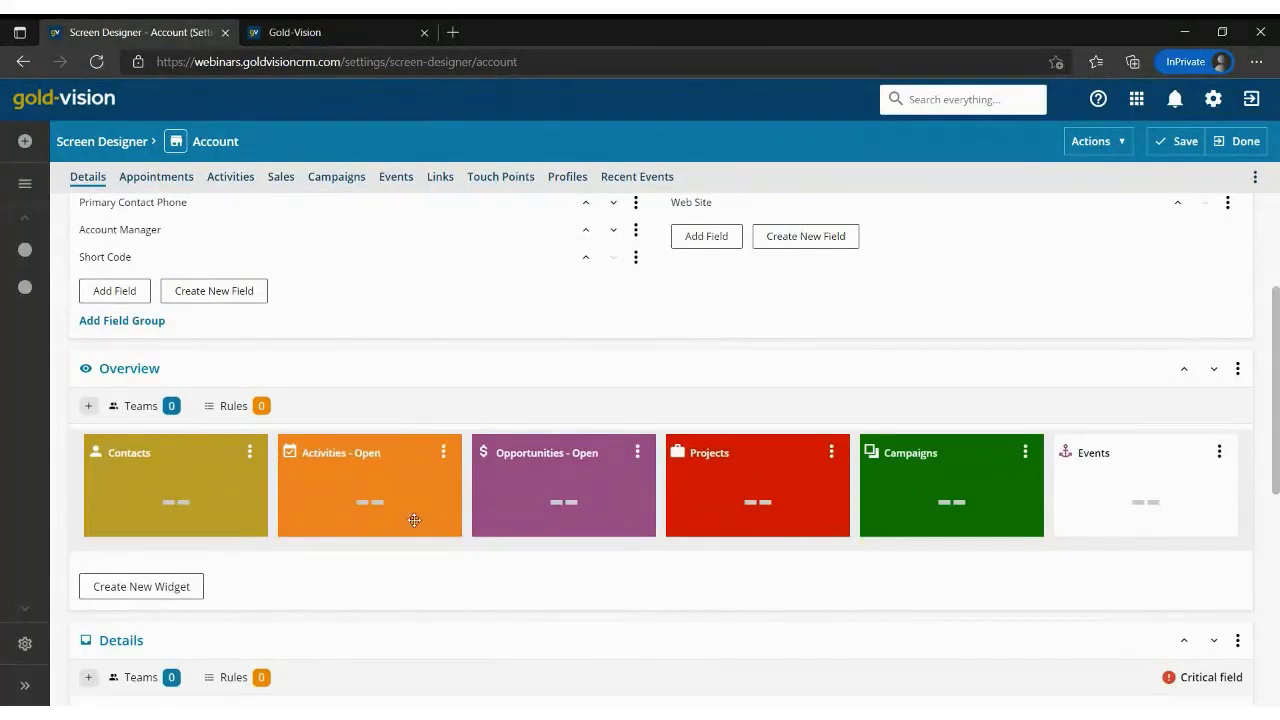
{"action": "scroll", "coordinate": [414, 520], "scroll_direction": "down", "scroll_amount": 3}
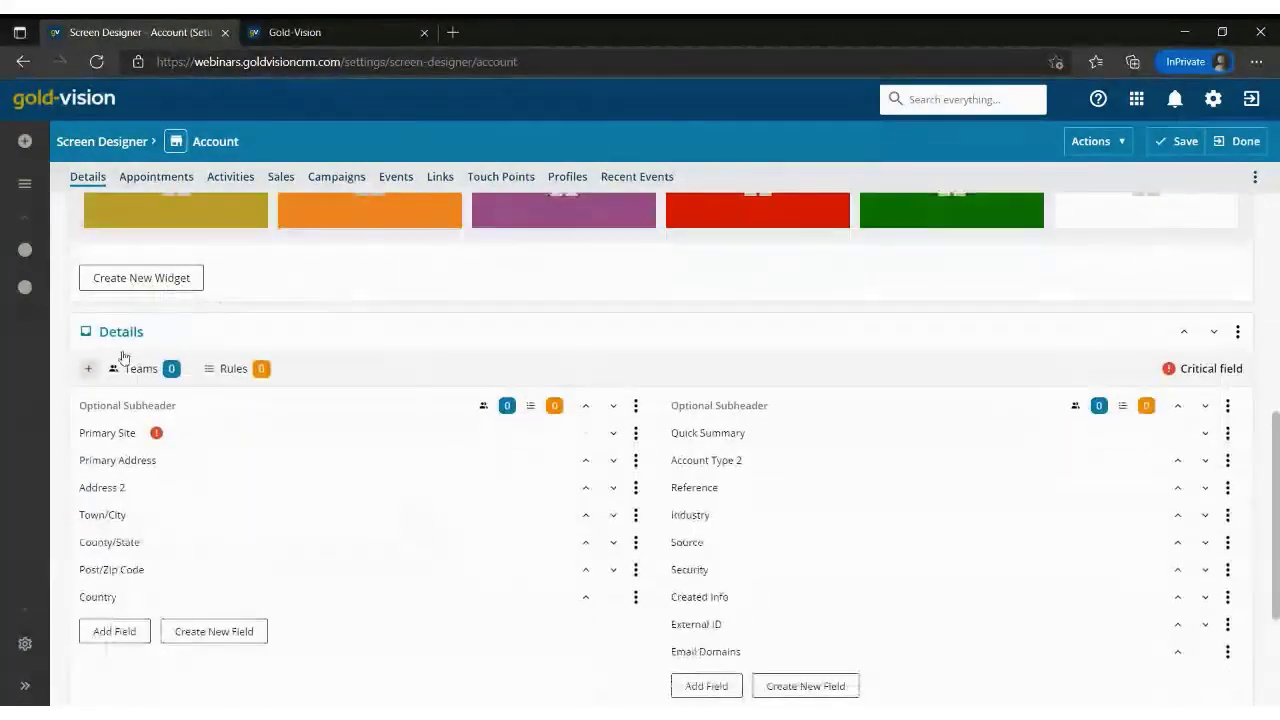
{"action": "scroll", "coordinate": [410, 588], "scroll_direction": "down", "scroll_amount": 2}
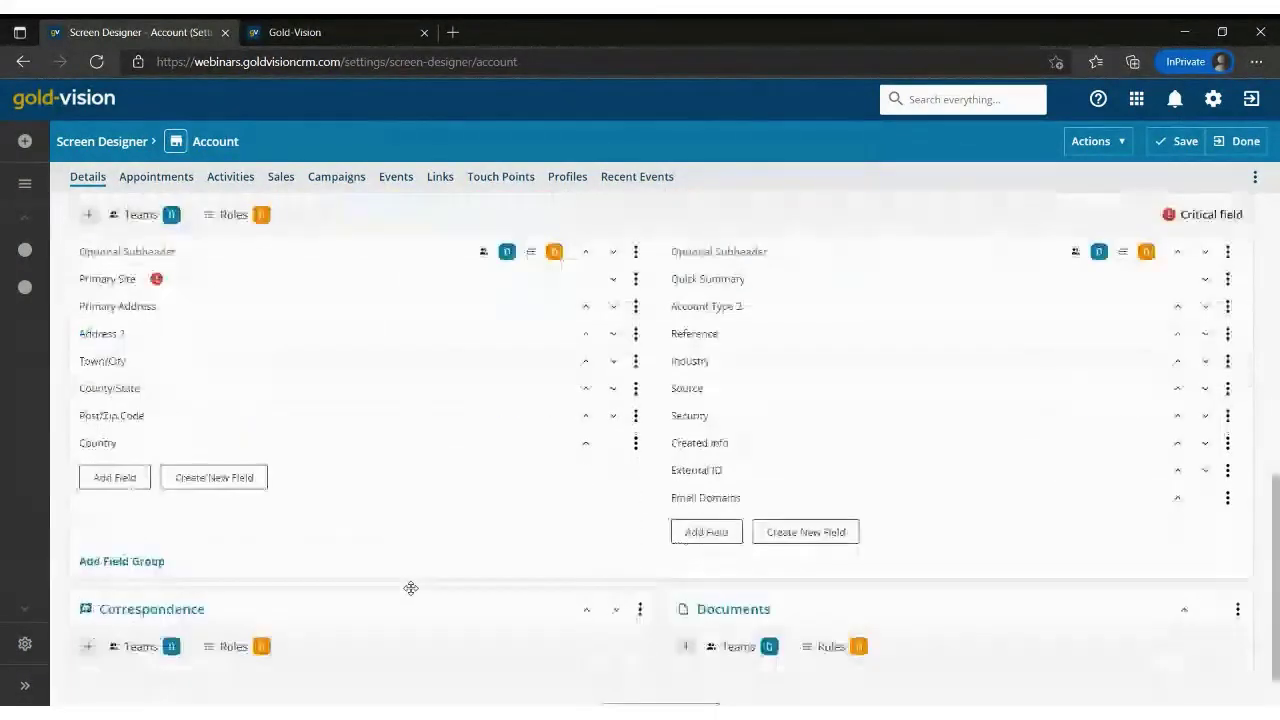
{"action": "scroll", "coordinate": [411, 590], "scroll_direction": "down", "scroll_amount": 1}
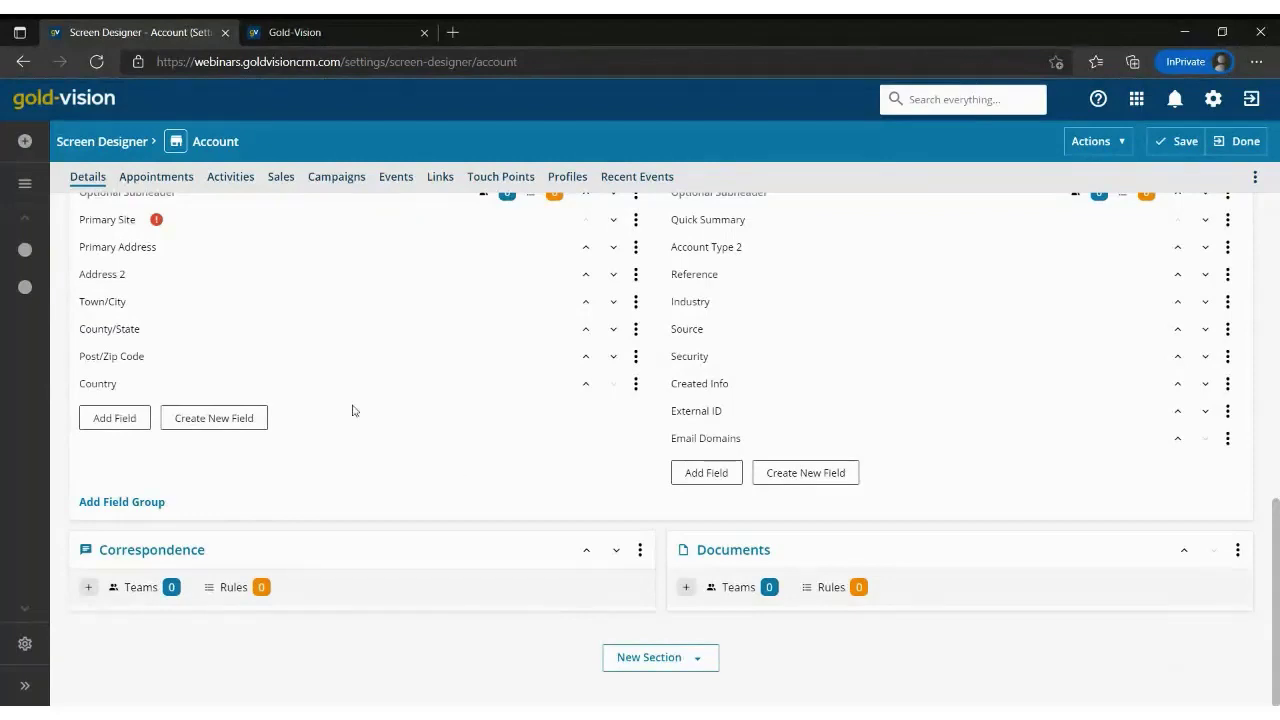
{"action": "scroll", "coordinate": [481, 362], "scroll_direction": "up", "scroll_amount": 2}
{"action": "scroll", "coordinate": [481, 362], "scroll_direction": "up", "scroll_amount": 4}
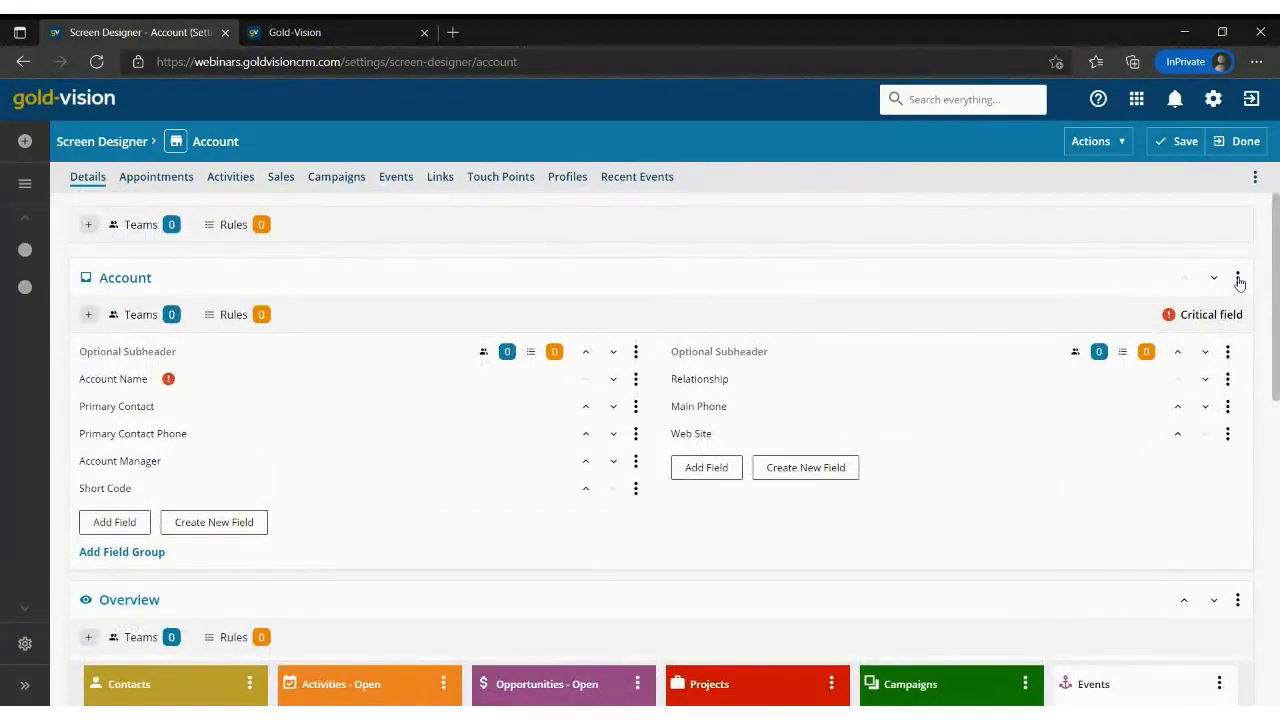
Review the Account section's name and visibility settings, including the selectable teams, and leave without saving changes.
{"action": "left_click", "coordinate": [1238, 279]}
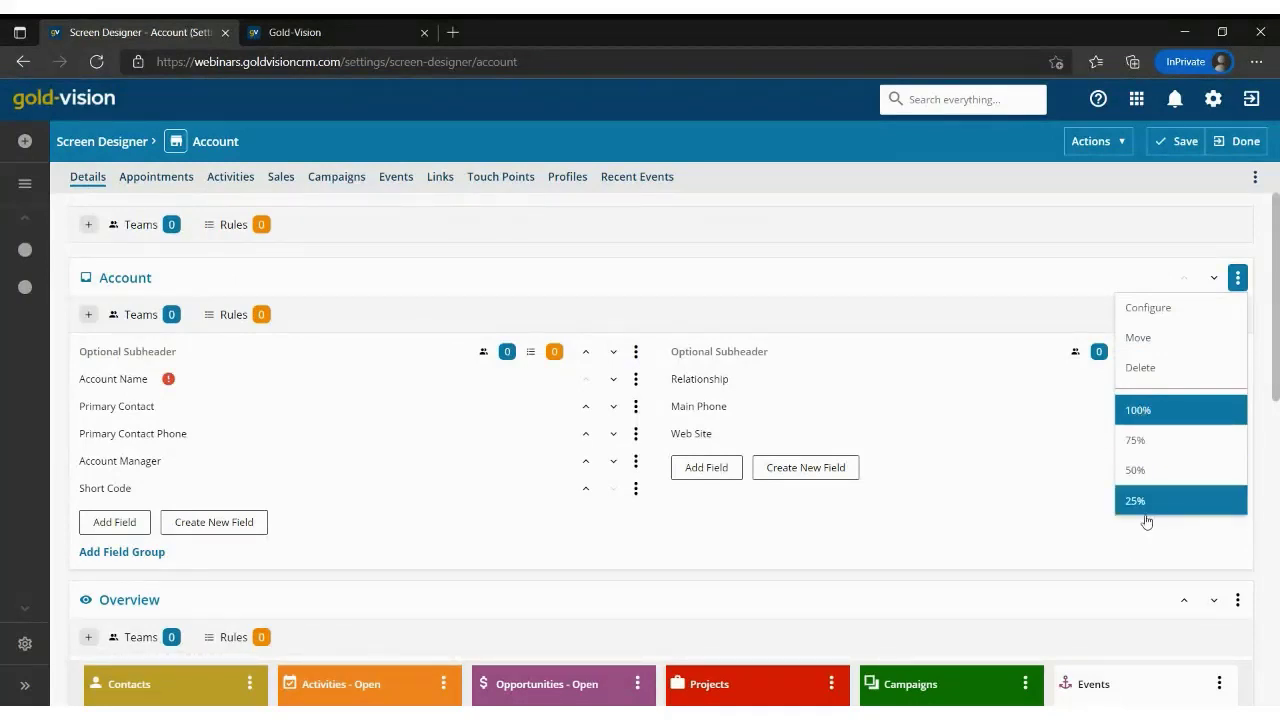
{"action": "left_click", "coordinate": [1145, 307]}
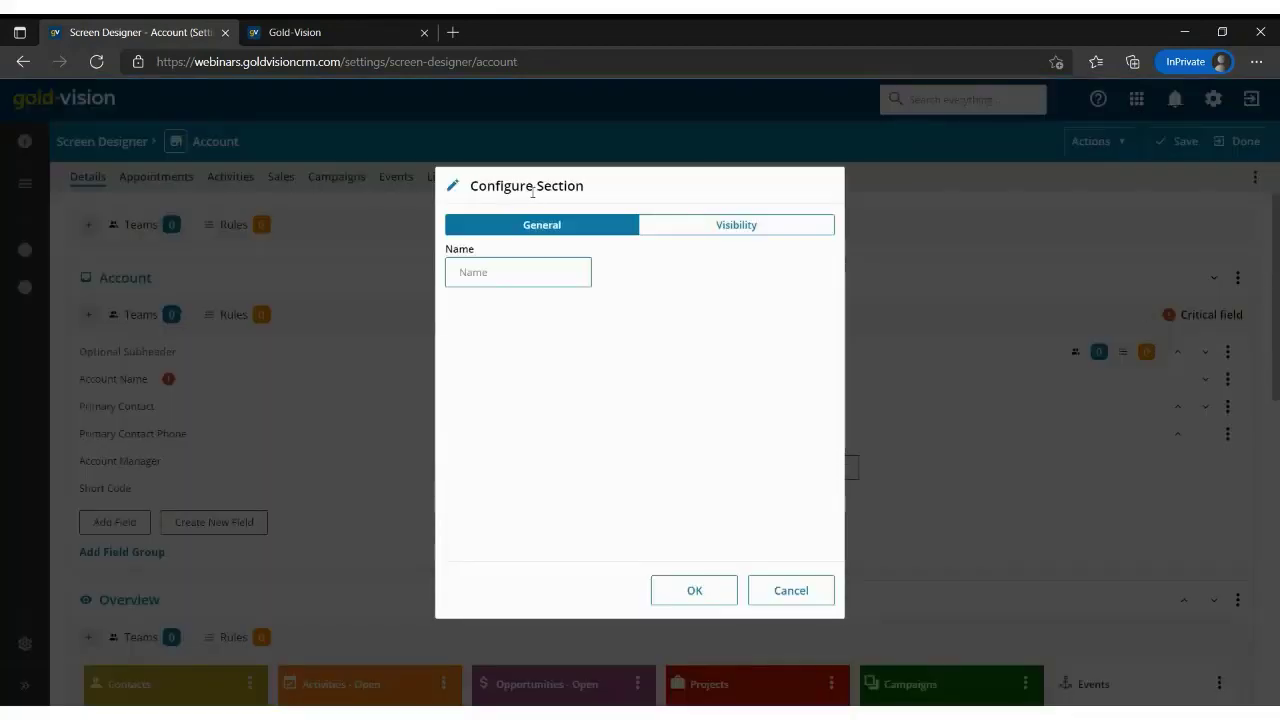
{"action": "left_click", "coordinate": [709, 228]}
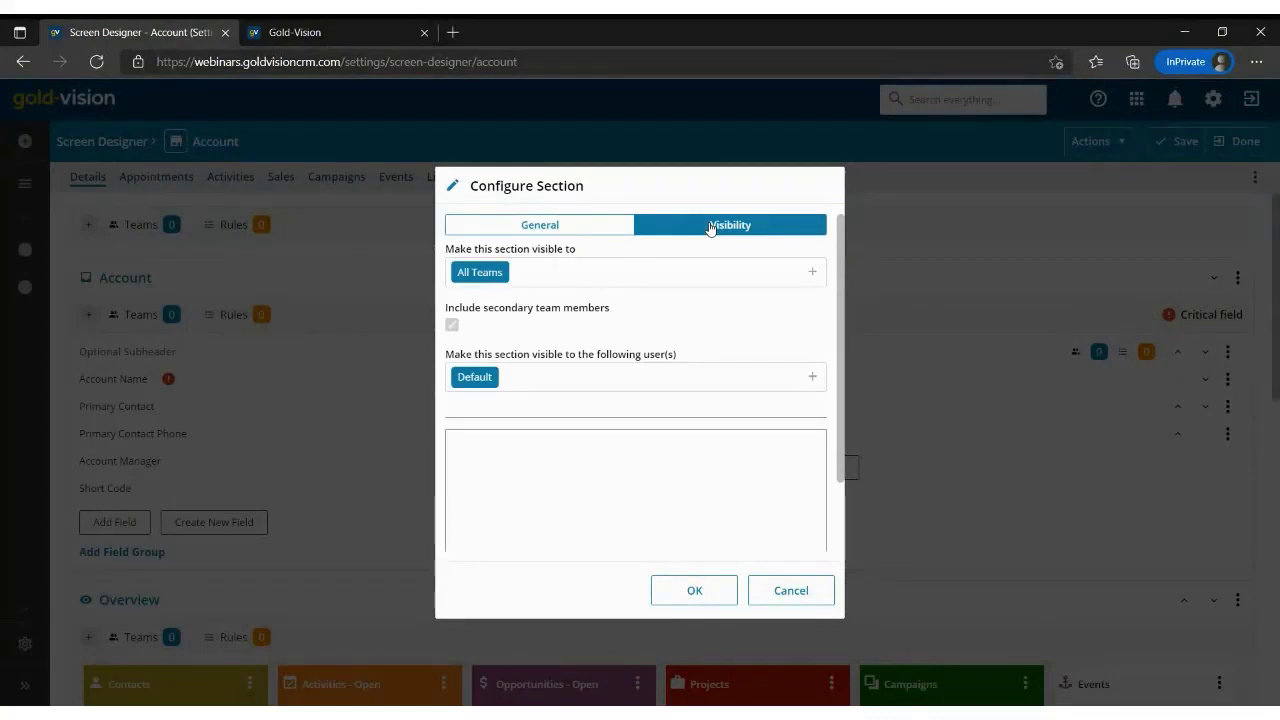
{"action": "left_click", "coordinate": [574, 276]}
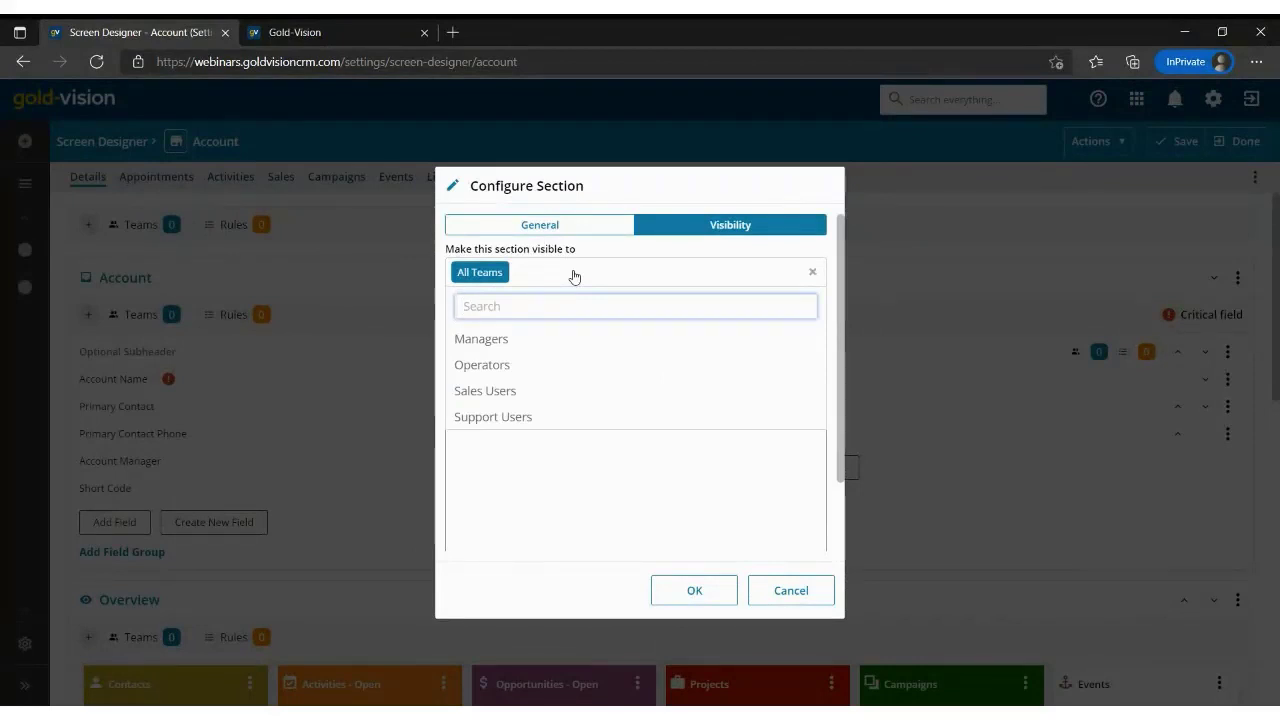
{"action": "left_click", "coordinate": [572, 277]}
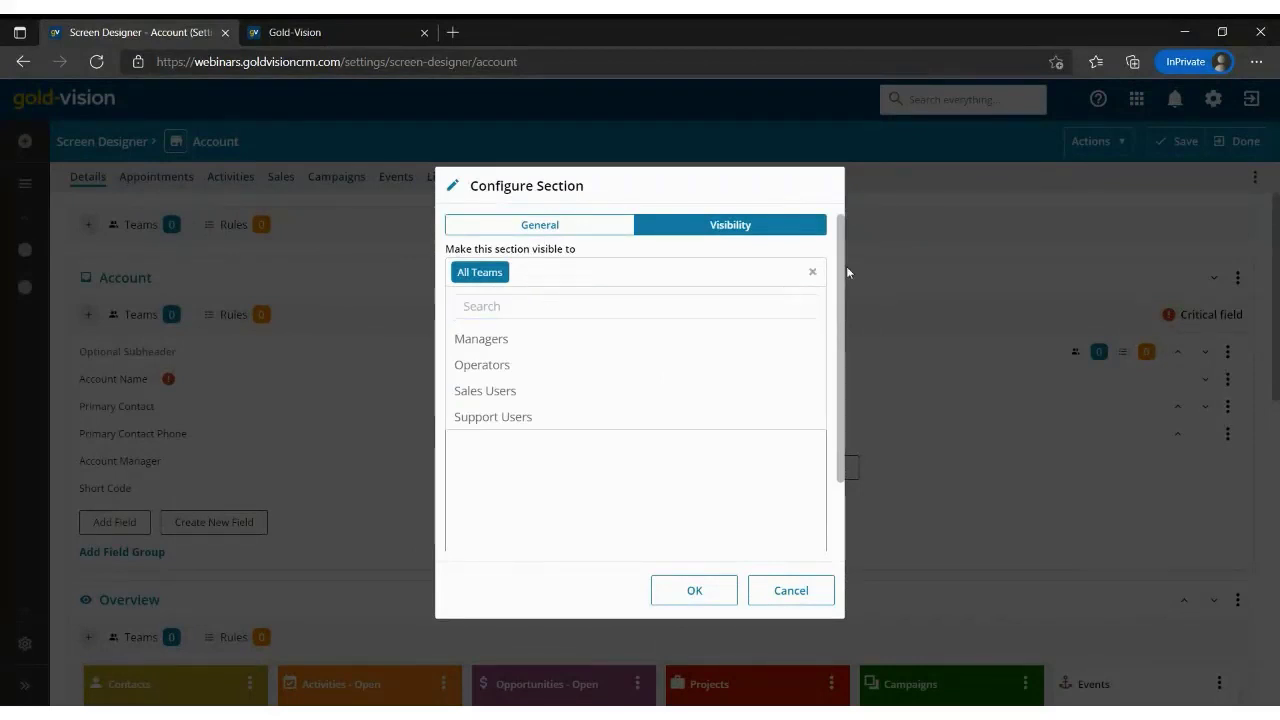
{"action": "left_click", "coordinate": [815, 273]}
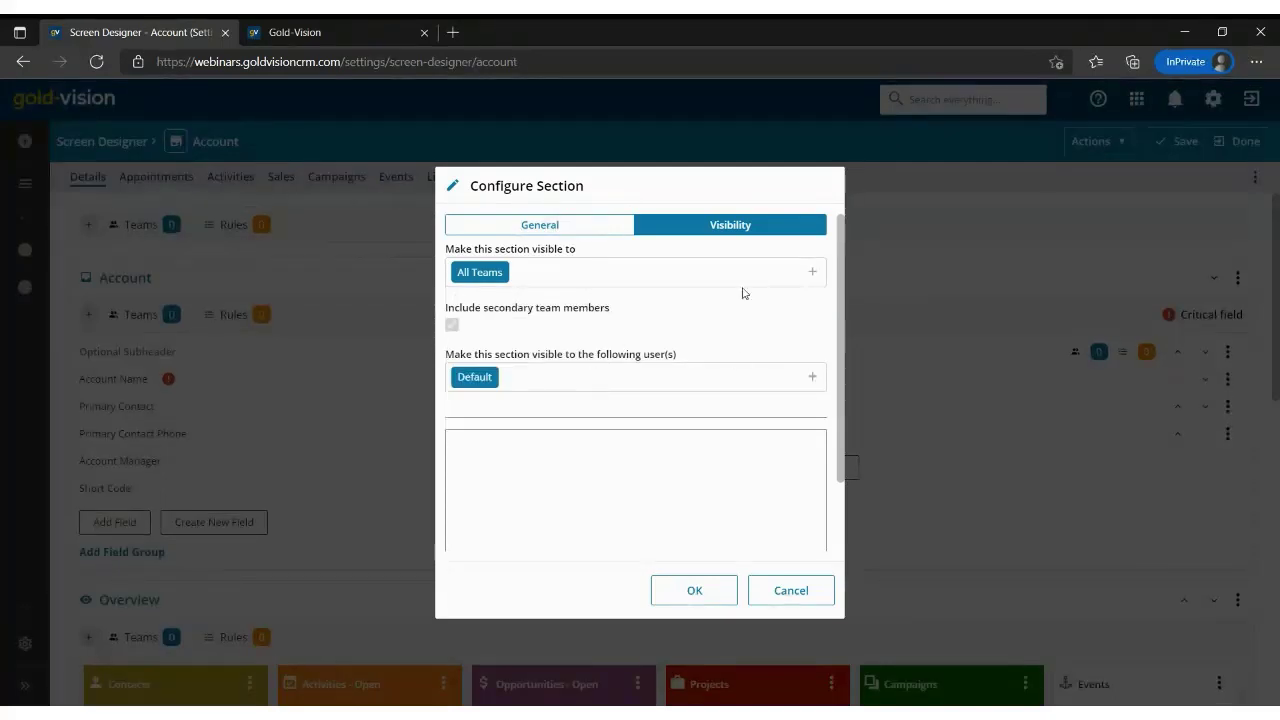
{"action": "left_click", "coordinate": [786, 592]}
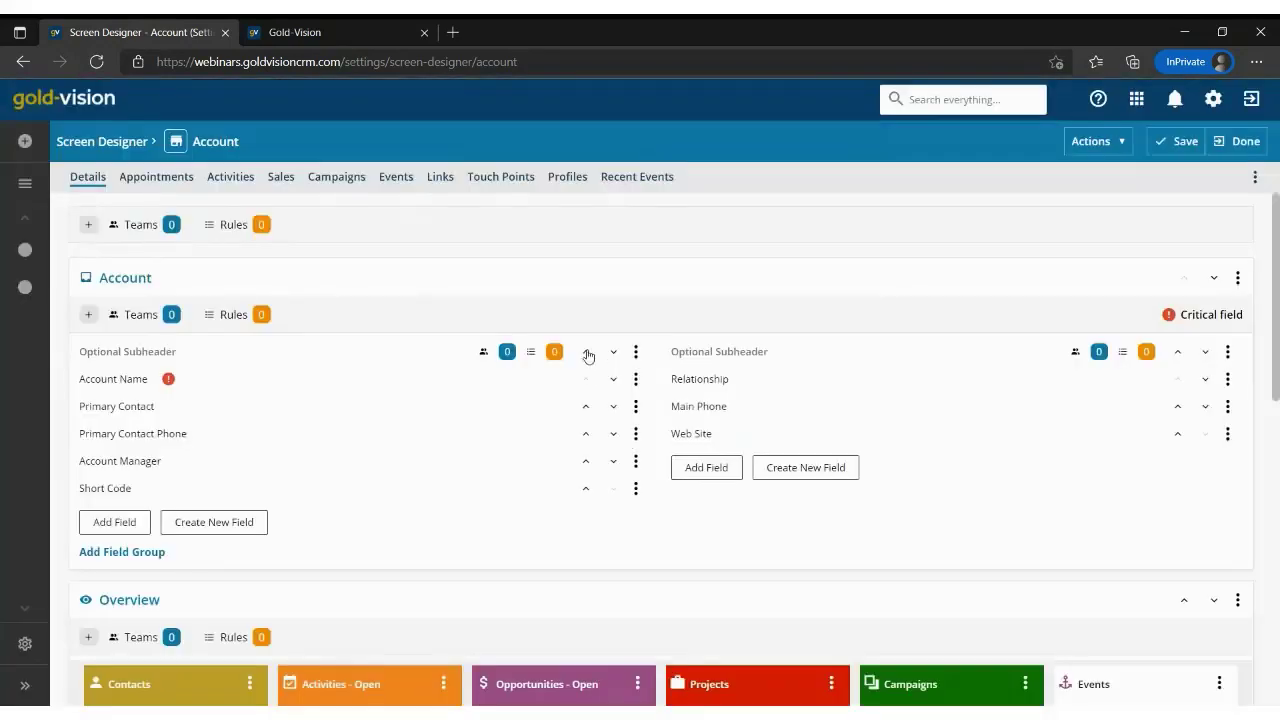
View the options for adding an existing field to the Account section's first field group, and close them without adding one.
{"action": "left_click", "coordinate": [116, 523]}
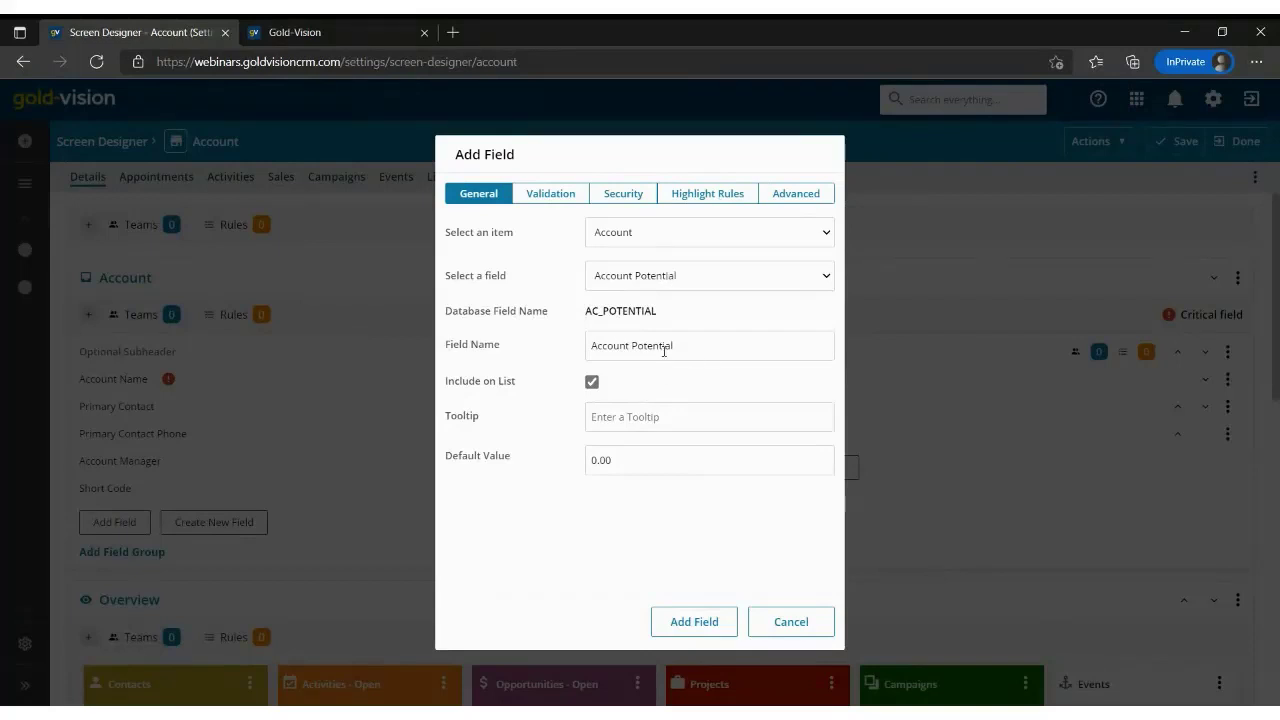
{"action": "left_click", "coordinate": [790, 622]}
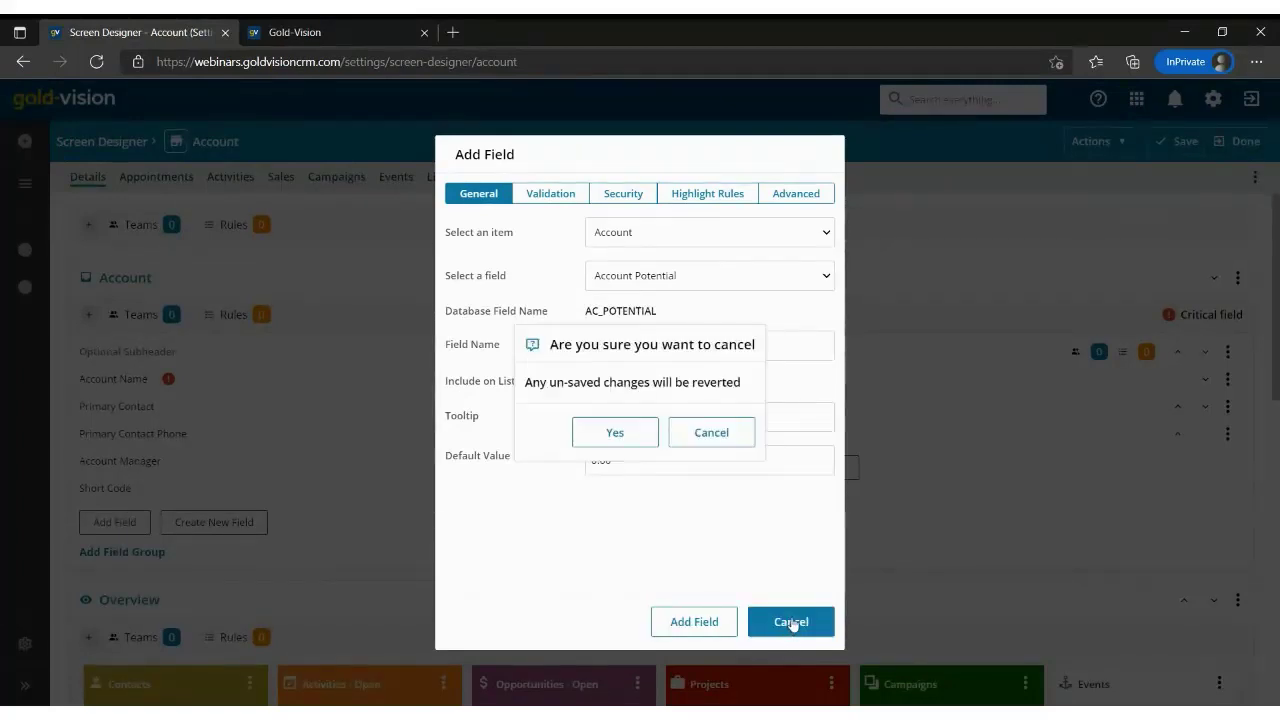
{"action": "left_click", "coordinate": [639, 428]}
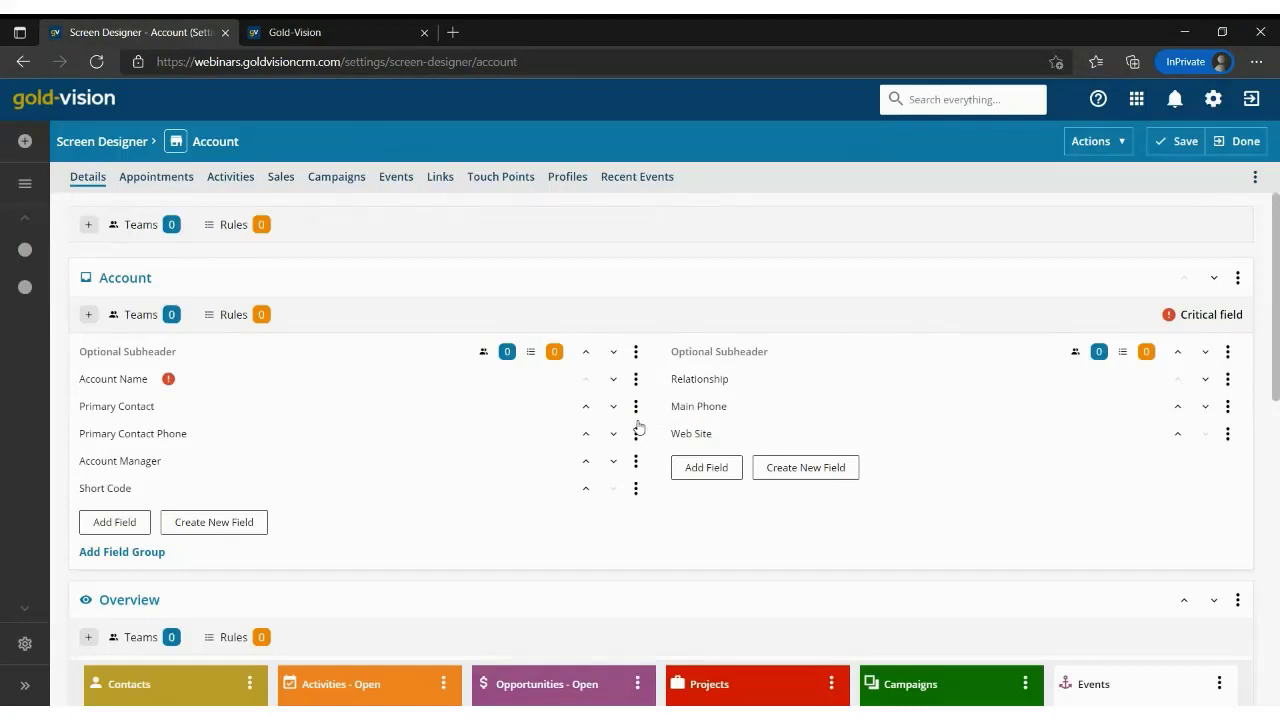
Review the Relationship field's general, validation, security, drop option and advanced settings, and close its configuration unchanged.
{"action": "left_click", "coordinate": [1228, 380]}
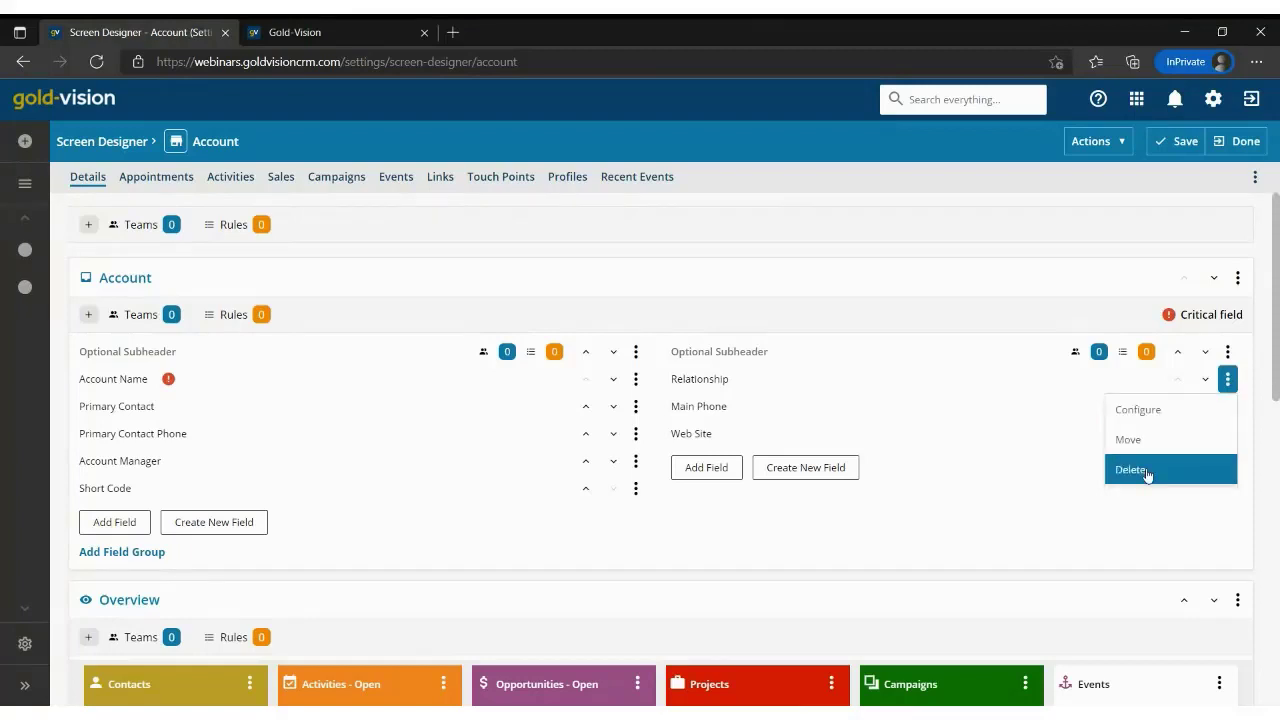
{"action": "left_click", "coordinate": [1148, 410]}
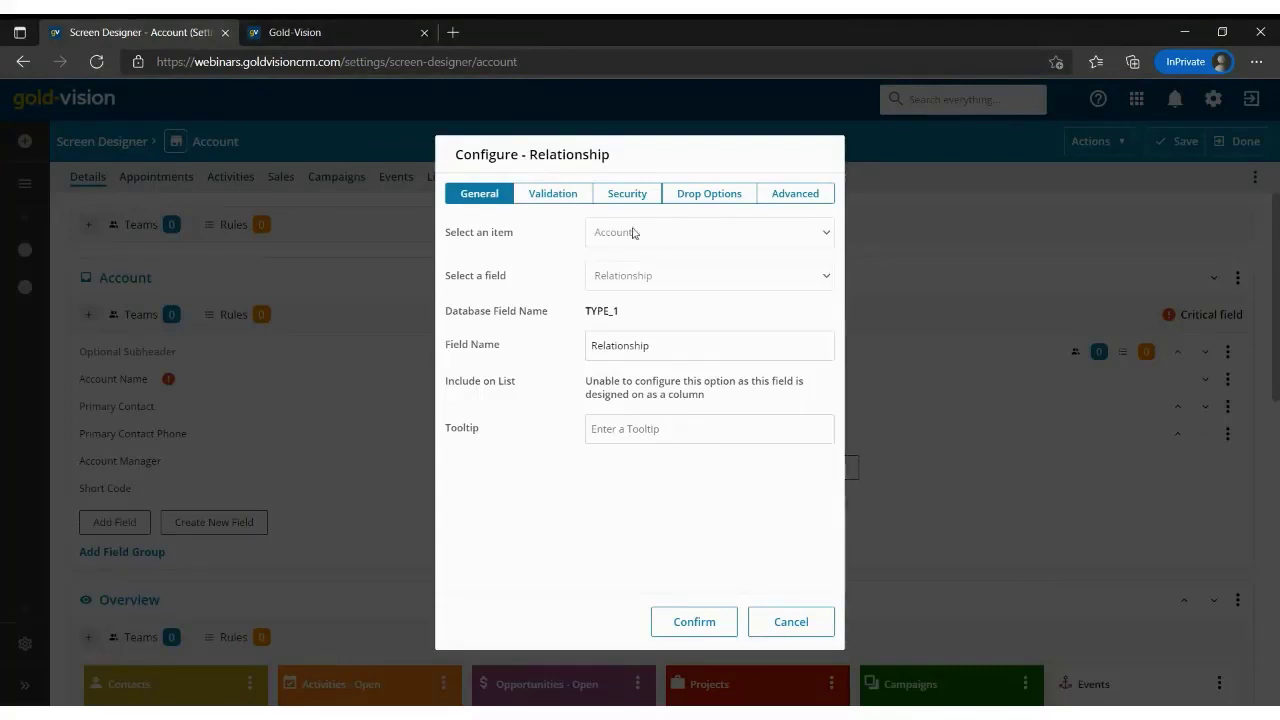
{"action": "left_click", "coordinate": [559, 195]}
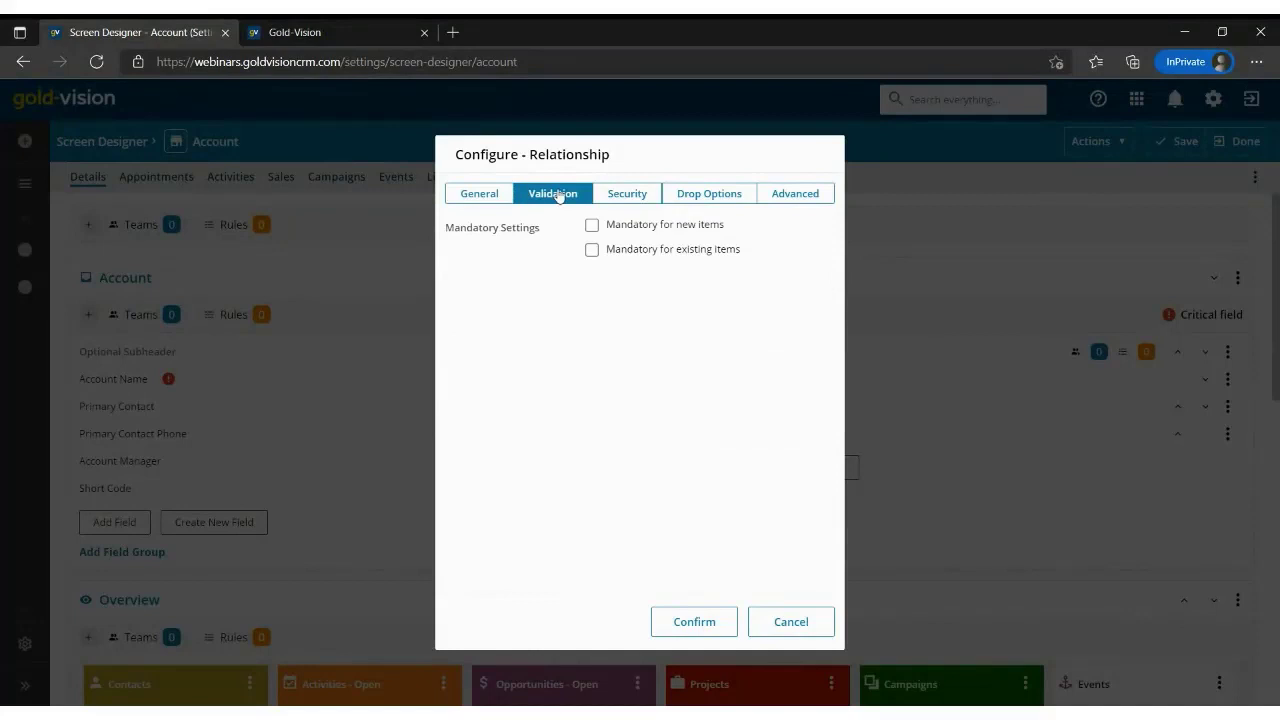
{"action": "left_click", "coordinate": [622, 195]}
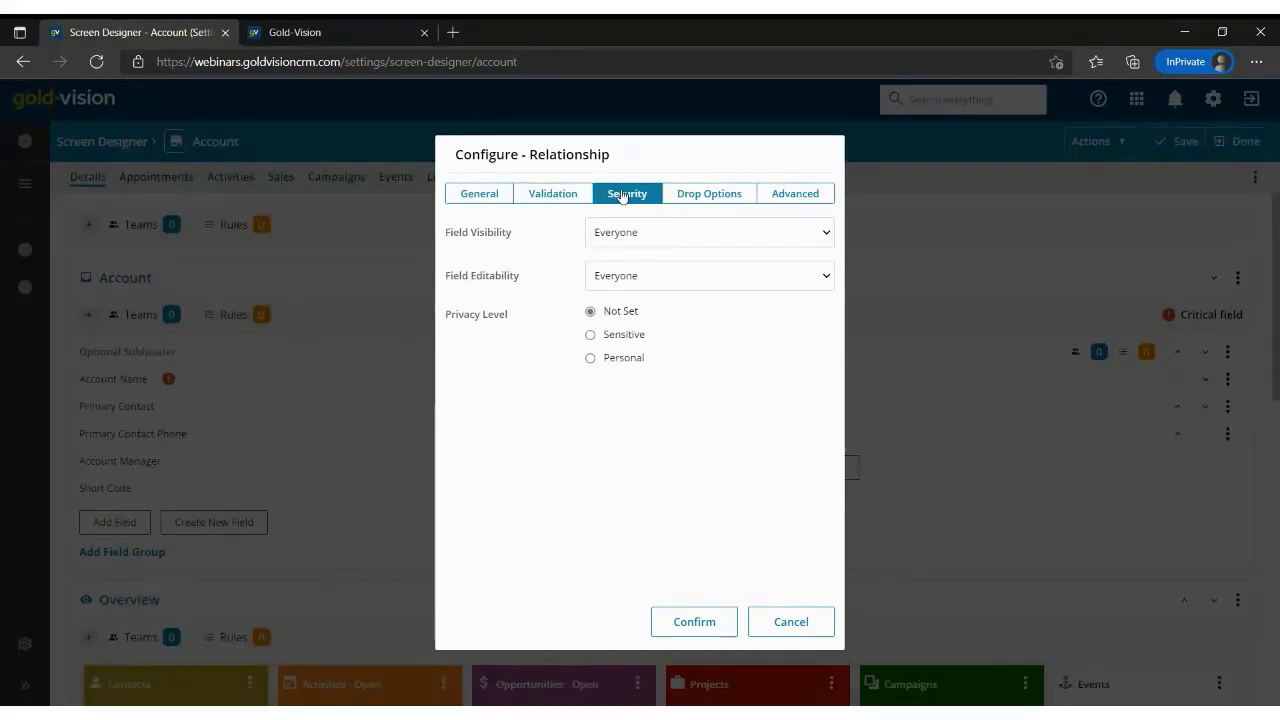
{"action": "left_click", "coordinate": [708, 198]}
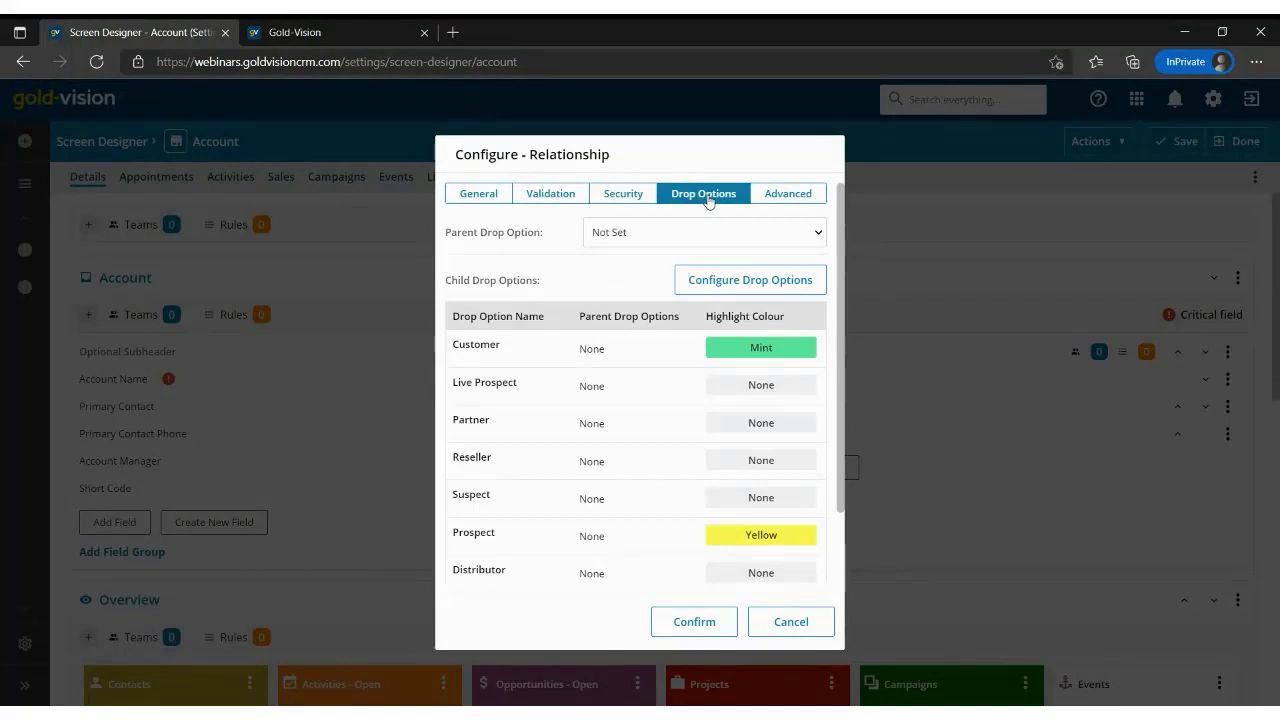
{"action": "left_click", "coordinate": [779, 200]}
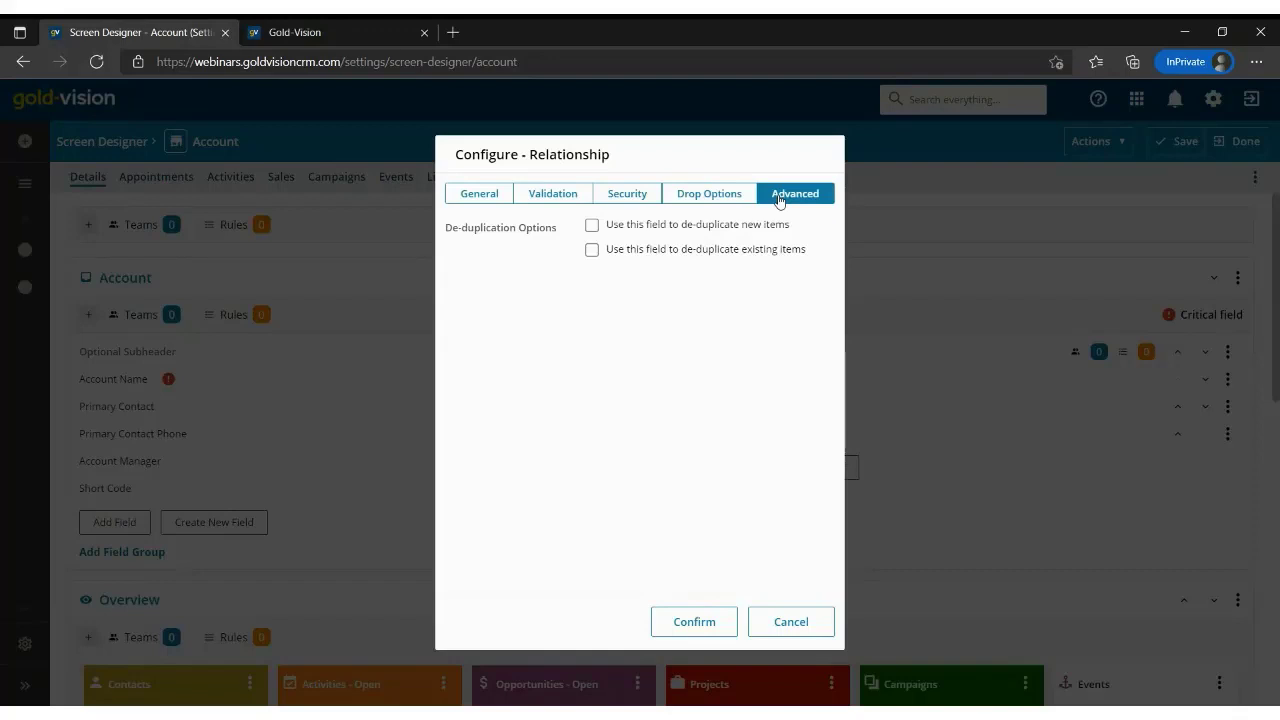
{"action": "key", "text": "Escape"}
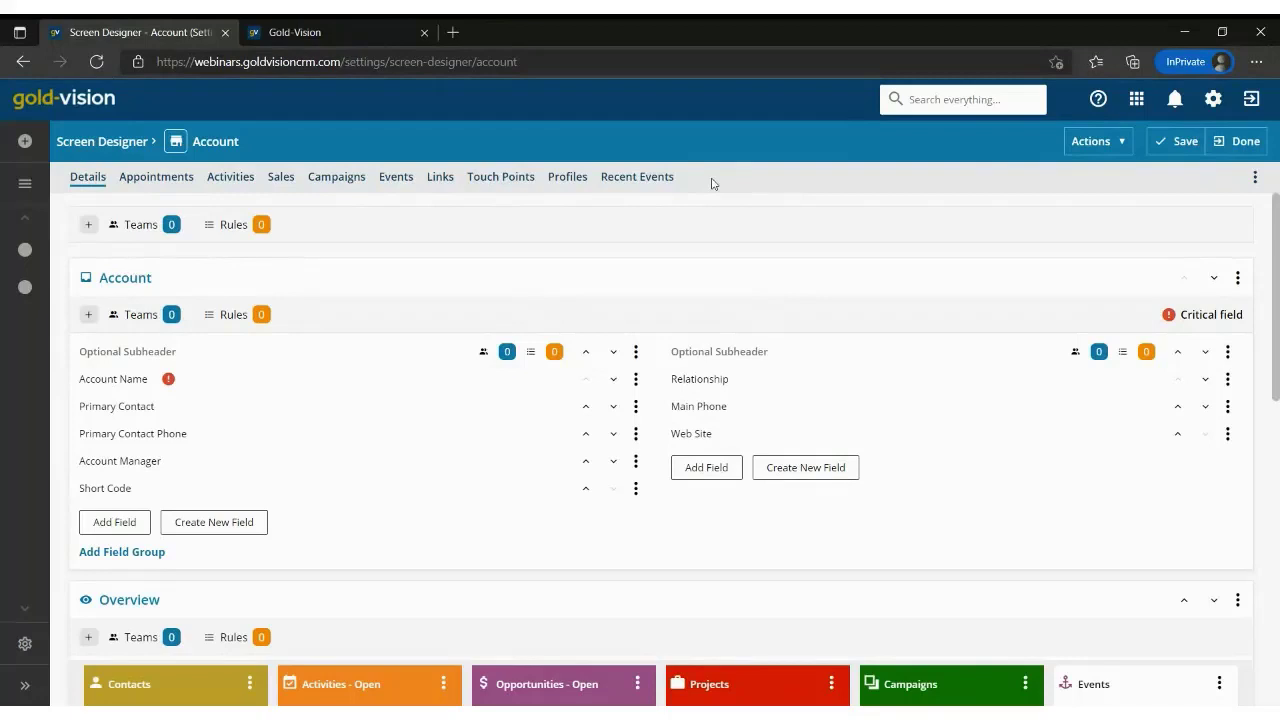
Switch to the live Gold-Vision tab, open the Ace School of Motoring account and examine its Details page layout.
{"action": "left_click", "coordinate": [305, 36]}
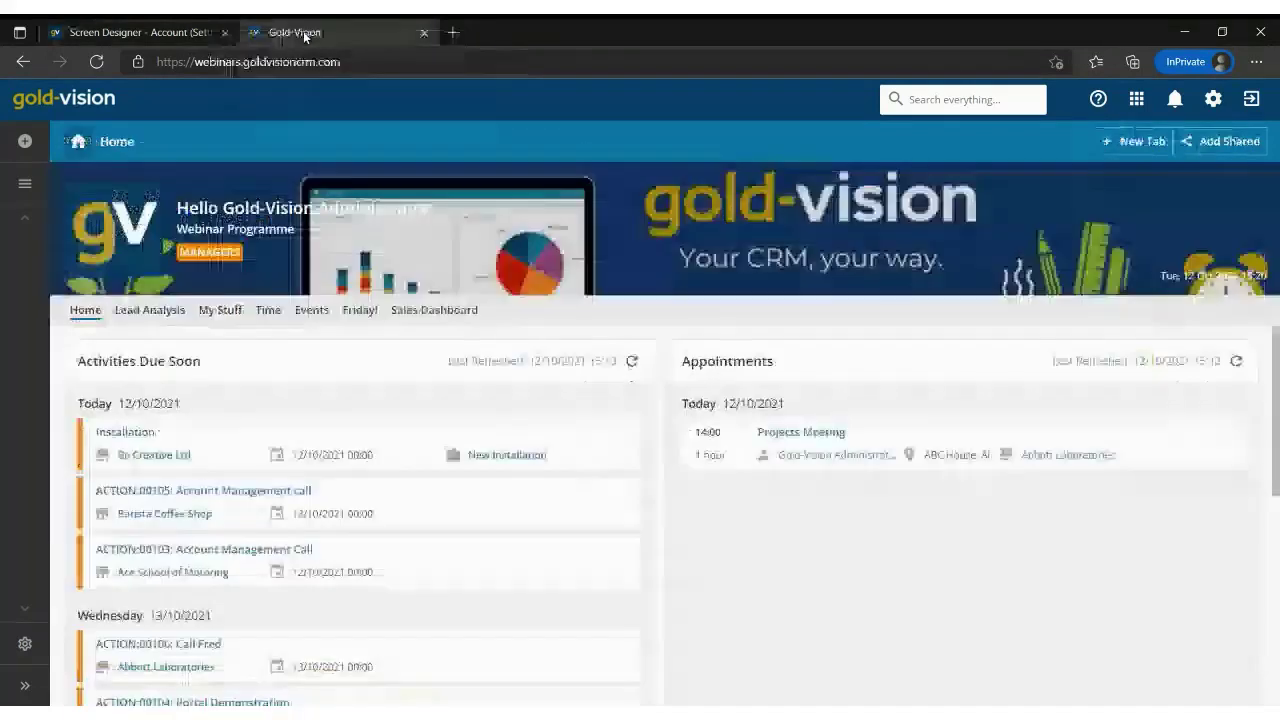
{"action": "left_click", "coordinate": [25, 183]}
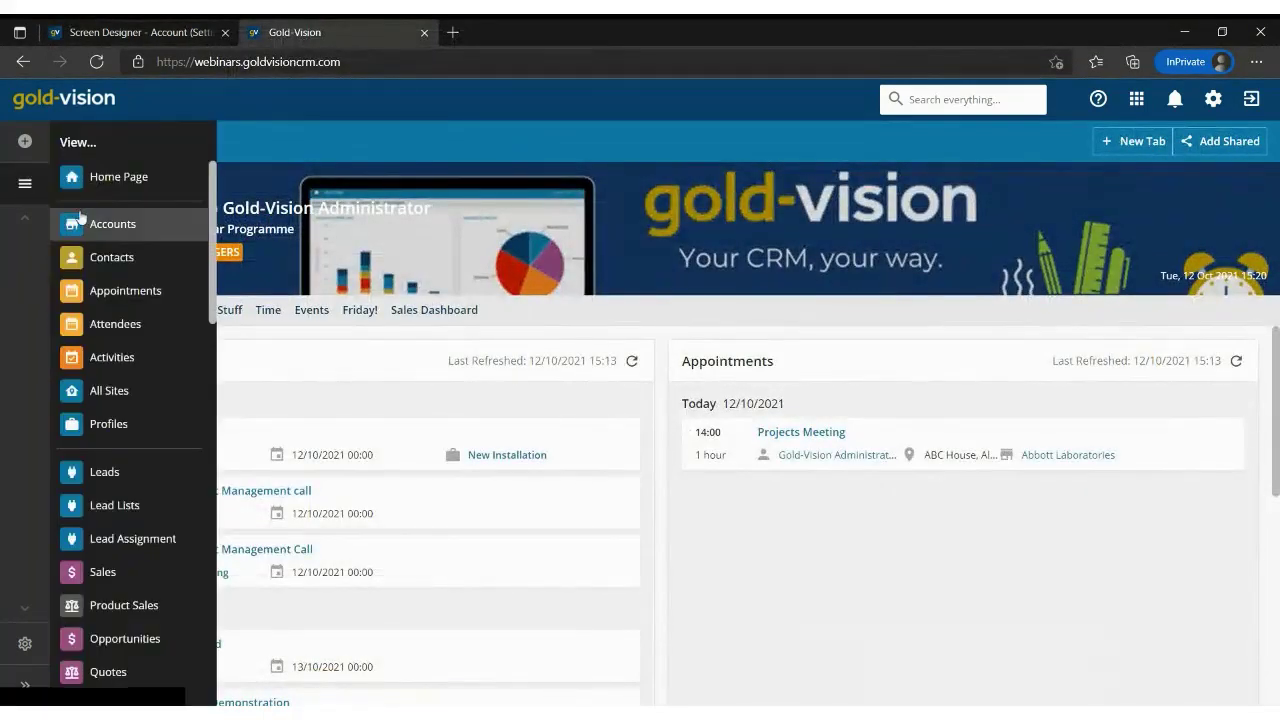
{"action": "left_click", "coordinate": [105, 235]}
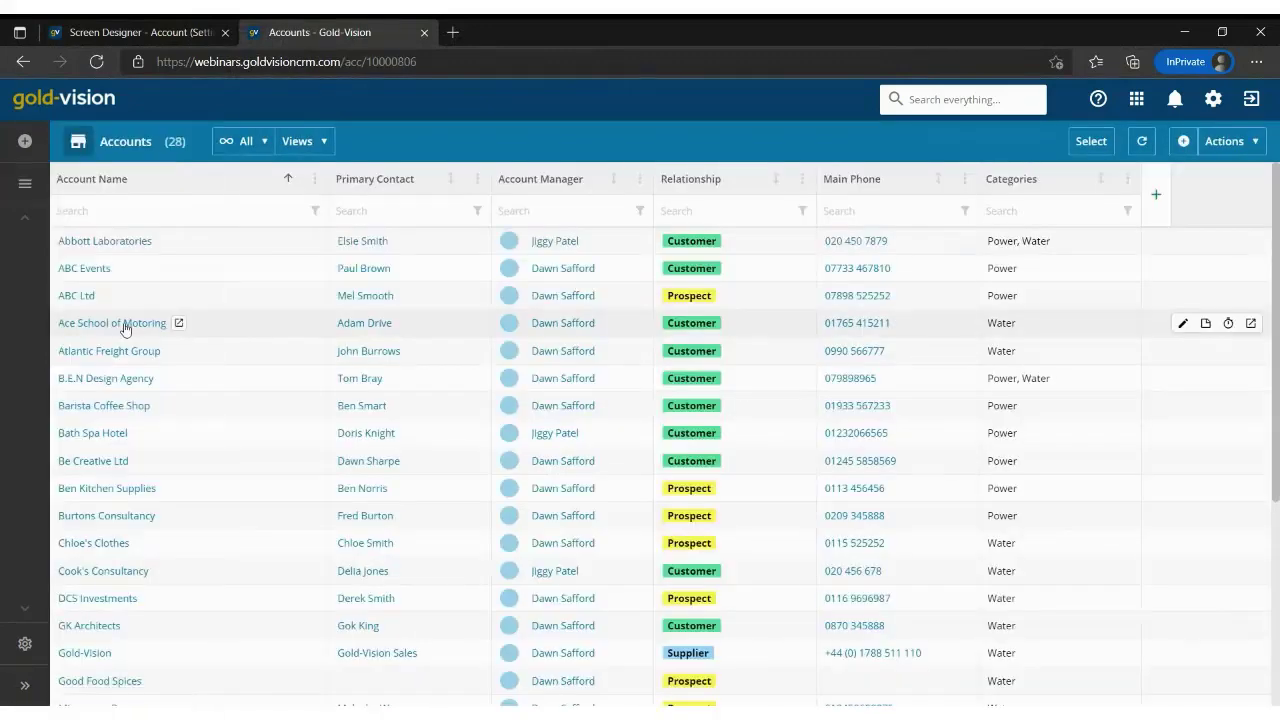
{"action": "left_click", "coordinate": [124, 325]}
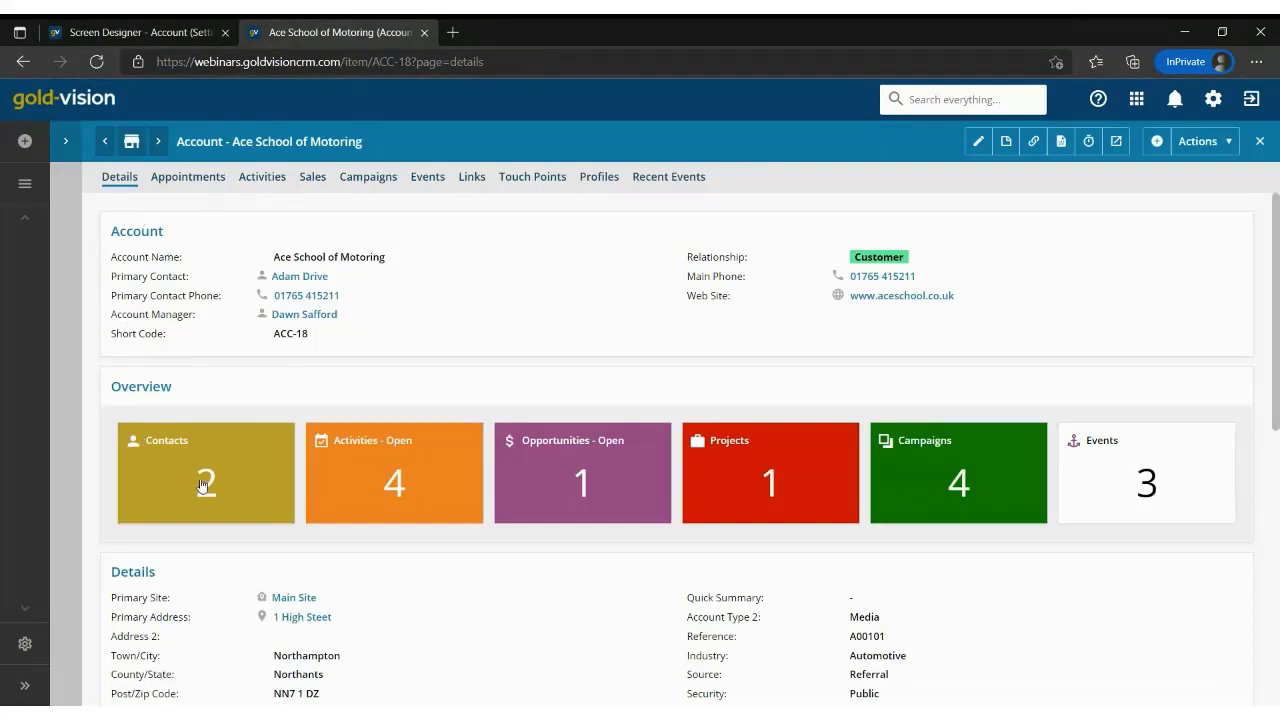
{"action": "scroll", "coordinate": [371, 488], "scroll_direction": "down", "scroll_amount": 5}
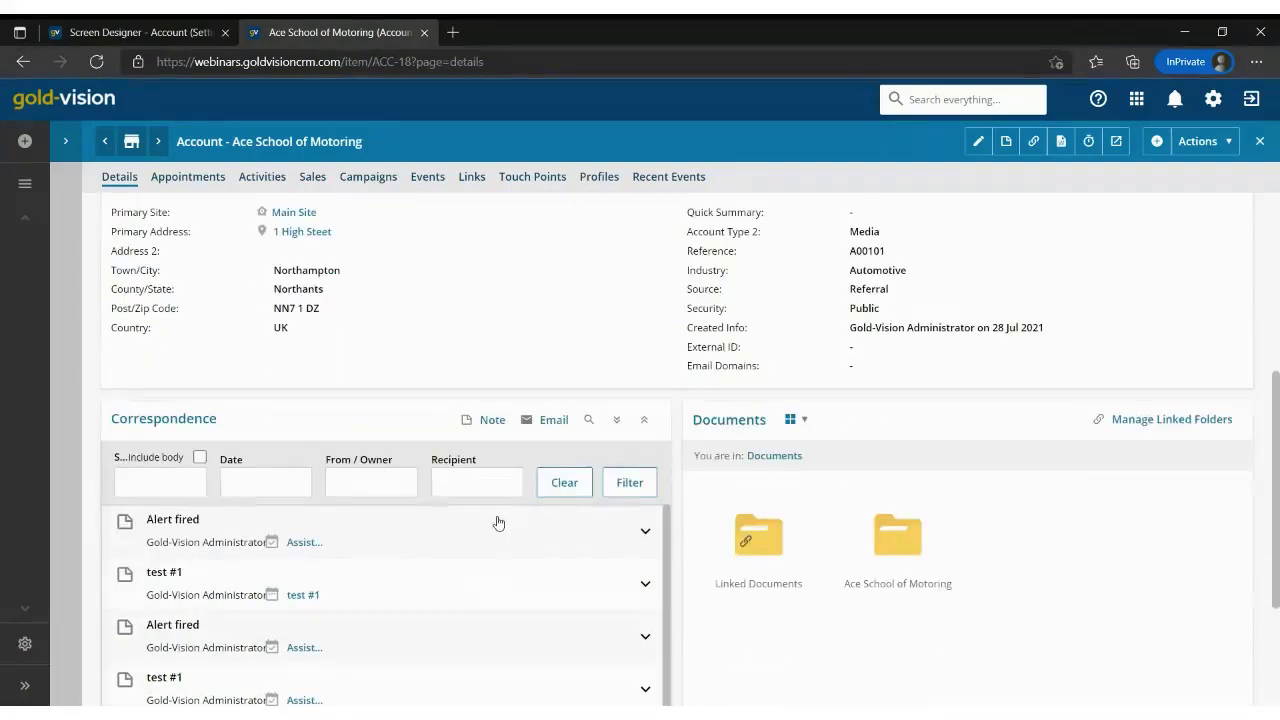
{"action": "scroll", "coordinate": [497, 523], "scroll_direction": "up", "scroll_amount": 5}
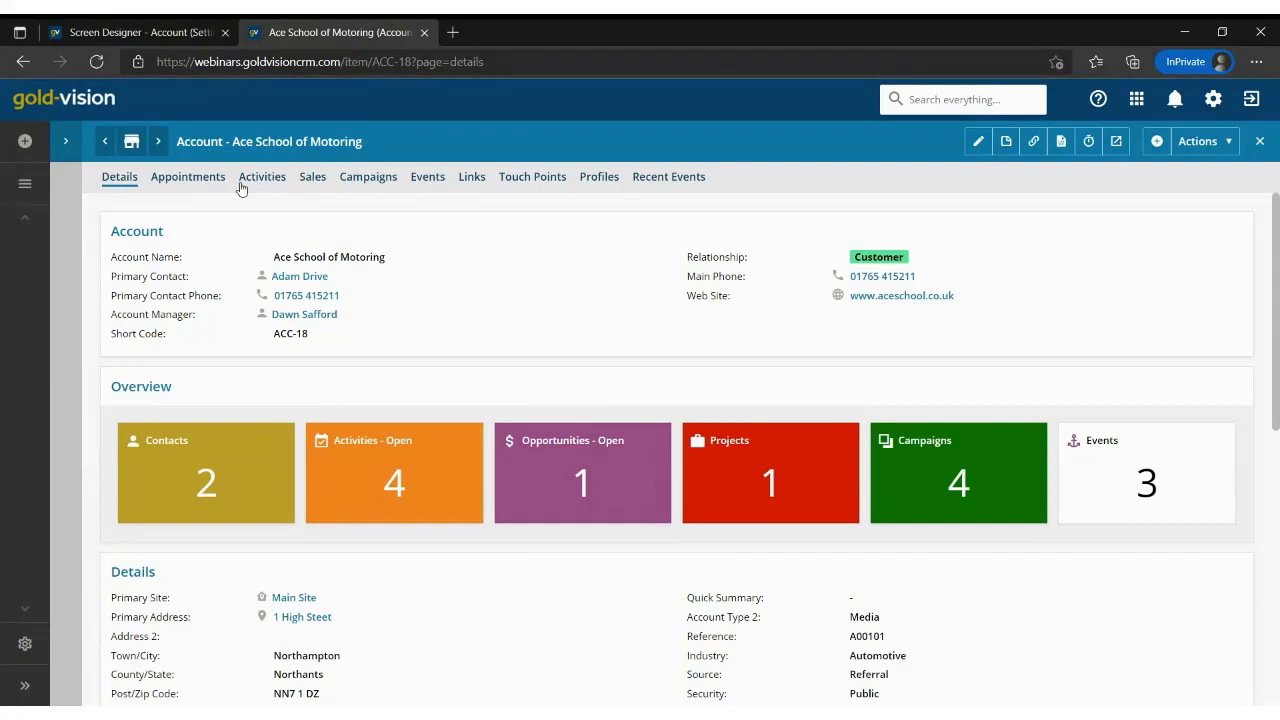
Return to Screen Designer and review the Appointments page's name and visibility settings, discarding any changes.
{"action": "left_click", "coordinate": [130, 36]}
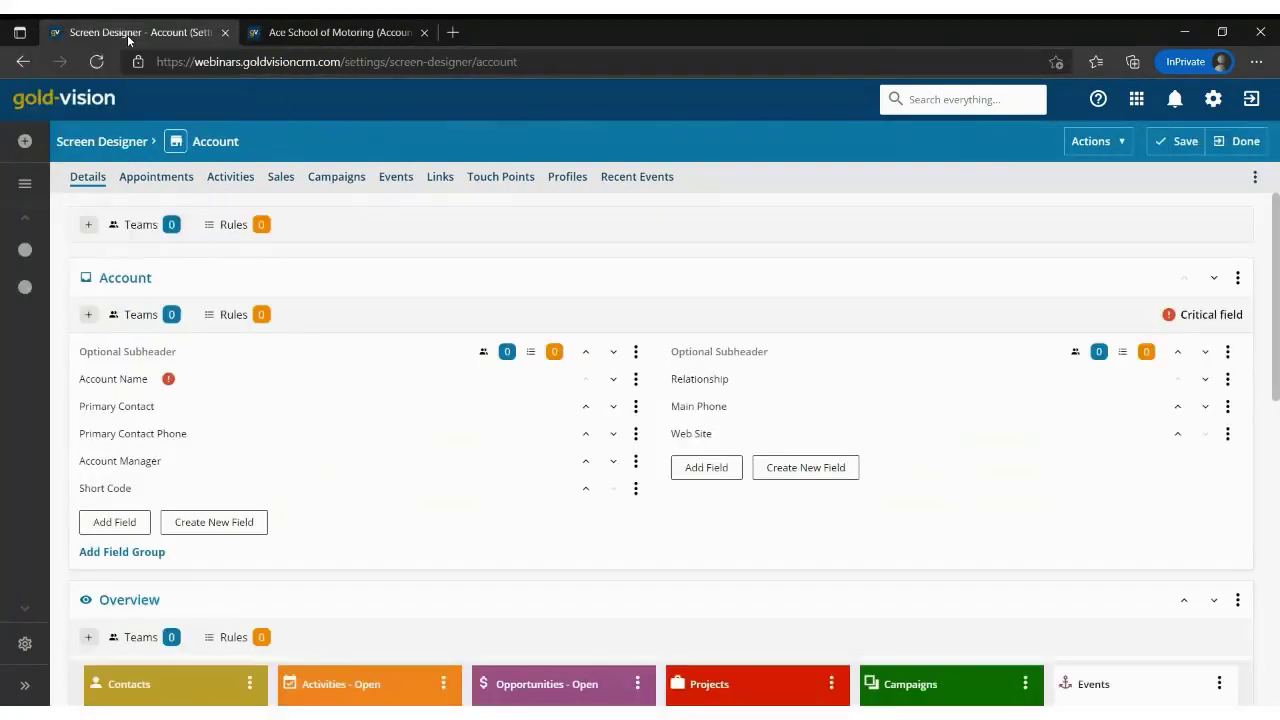
{"action": "left_click", "coordinate": [160, 188]}
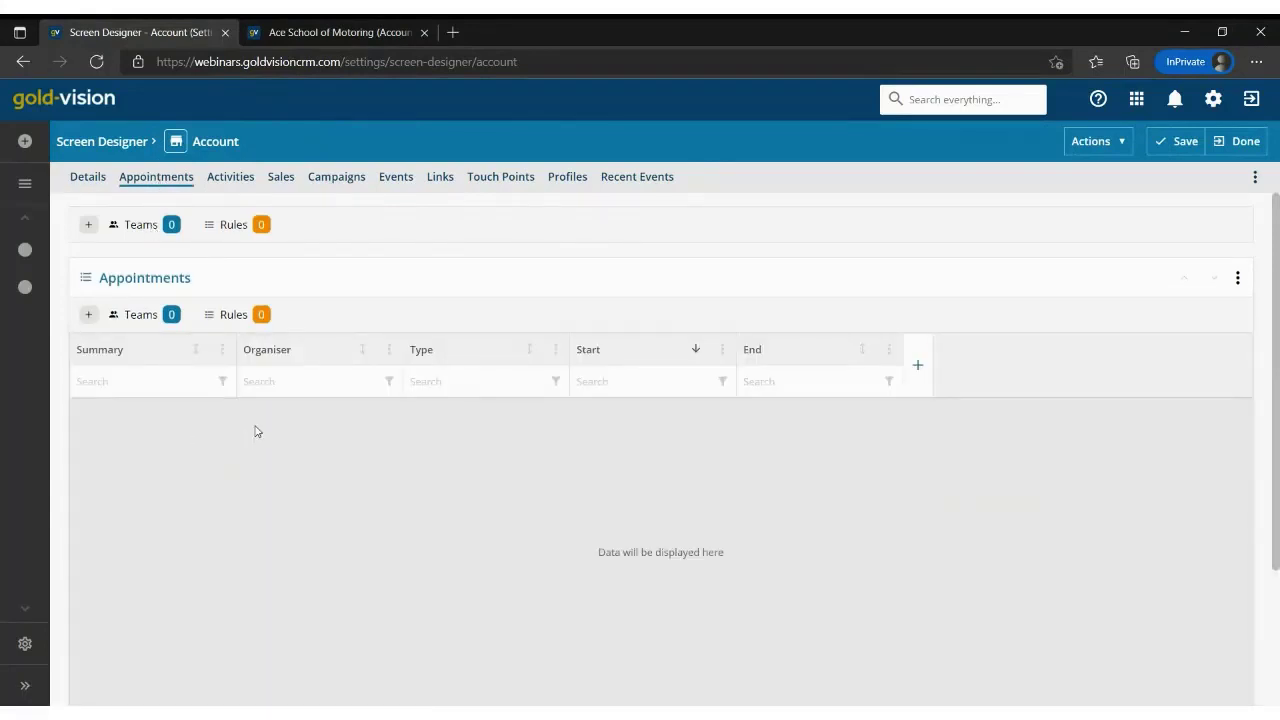
{"action": "left_click", "coordinate": [1256, 178]}
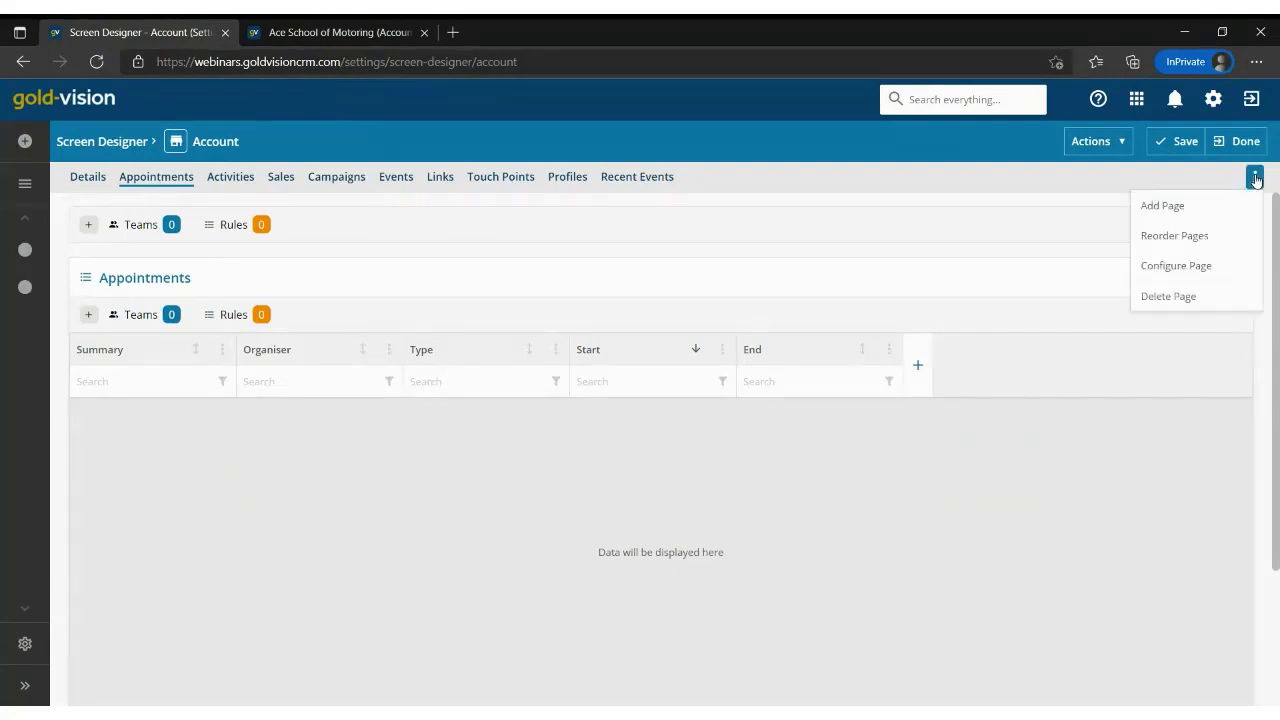
{"action": "left_click", "coordinate": [1177, 267]}
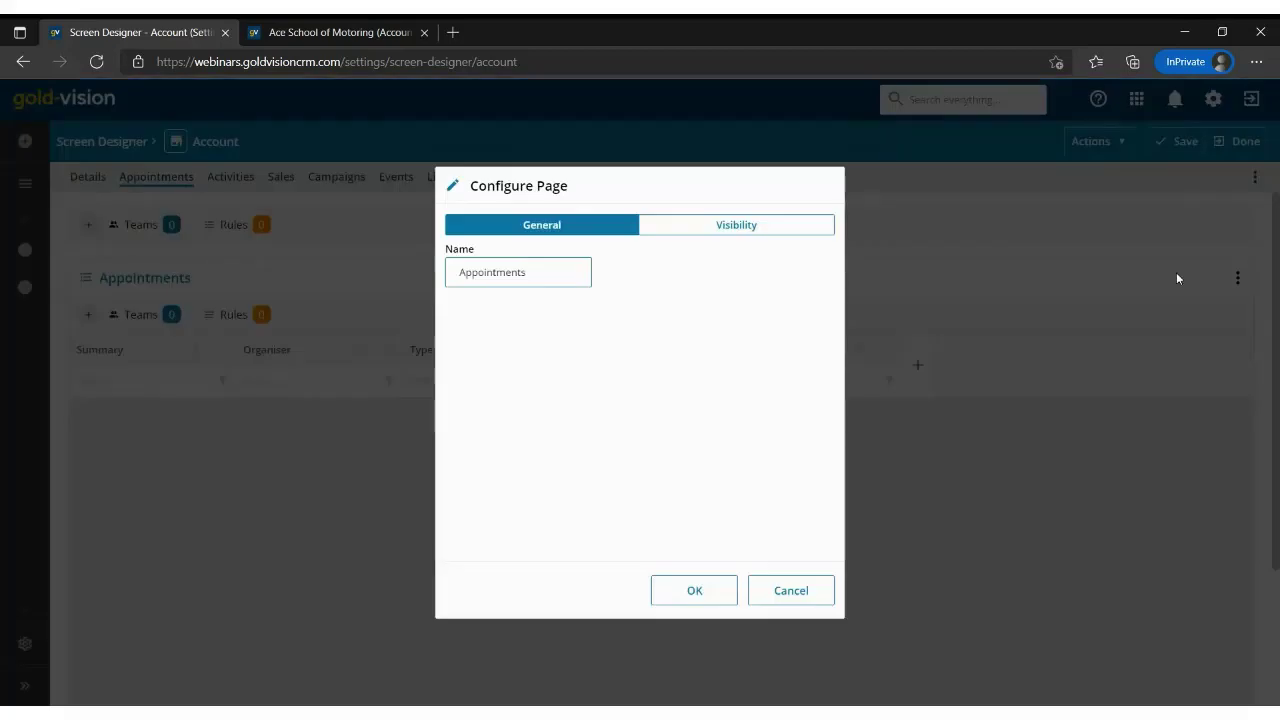
{"action": "left_click", "coordinate": [756, 232]}
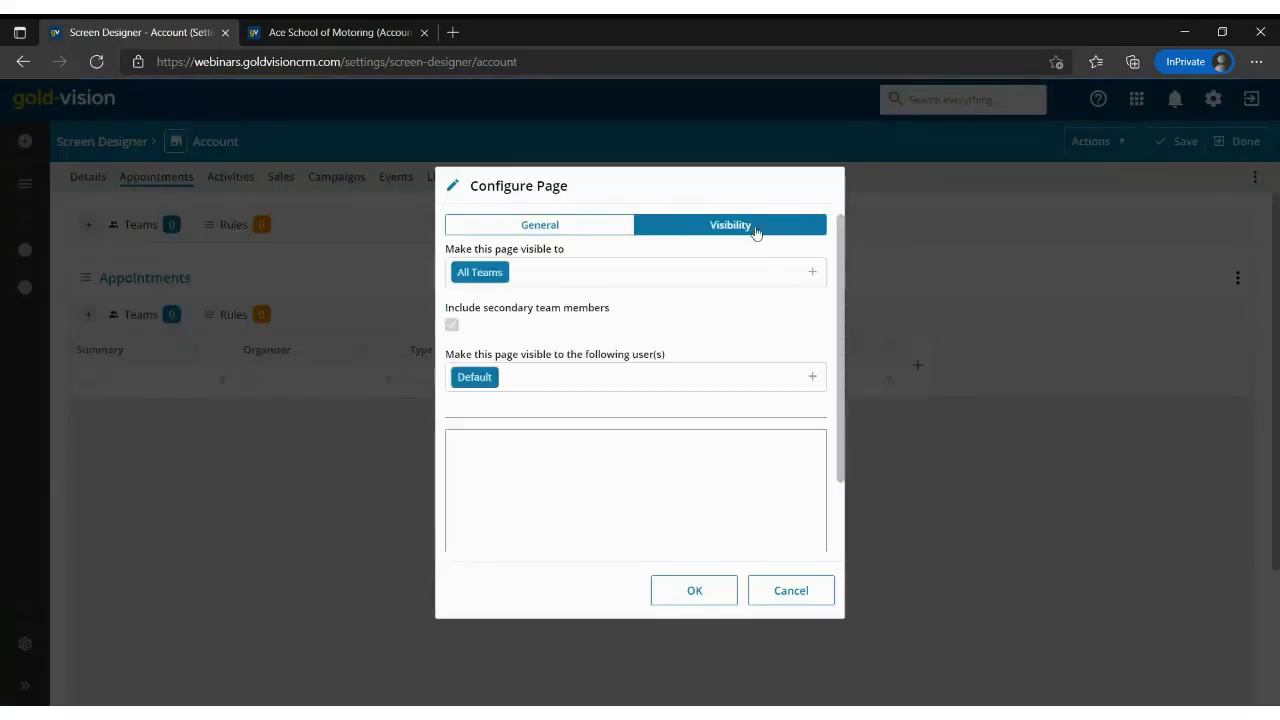
{"action": "left_click", "coordinate": [790, 591]}
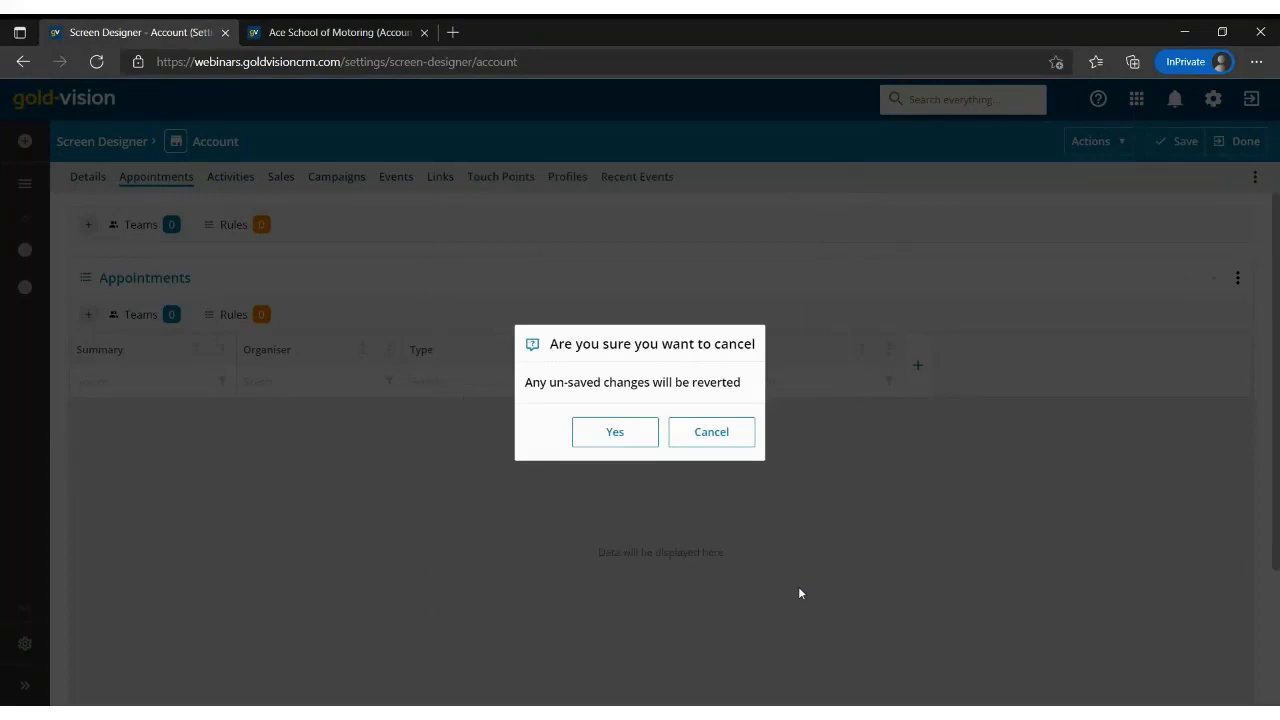
{"action": "left_click", "coordinate": [609, 436]}
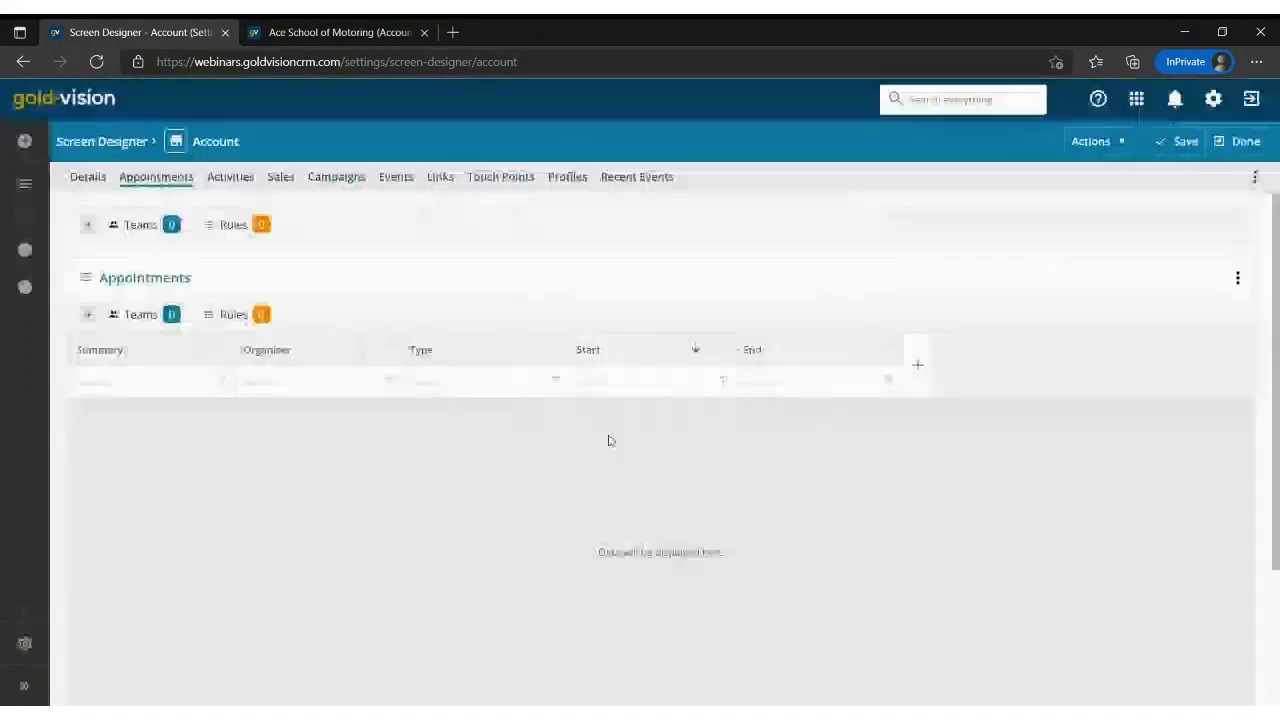
Review the Sales page's name and visibility settings, including the teams it can be shown to, and discard any changes.
{"action": "left_click", "coordinate": [281, 177]}
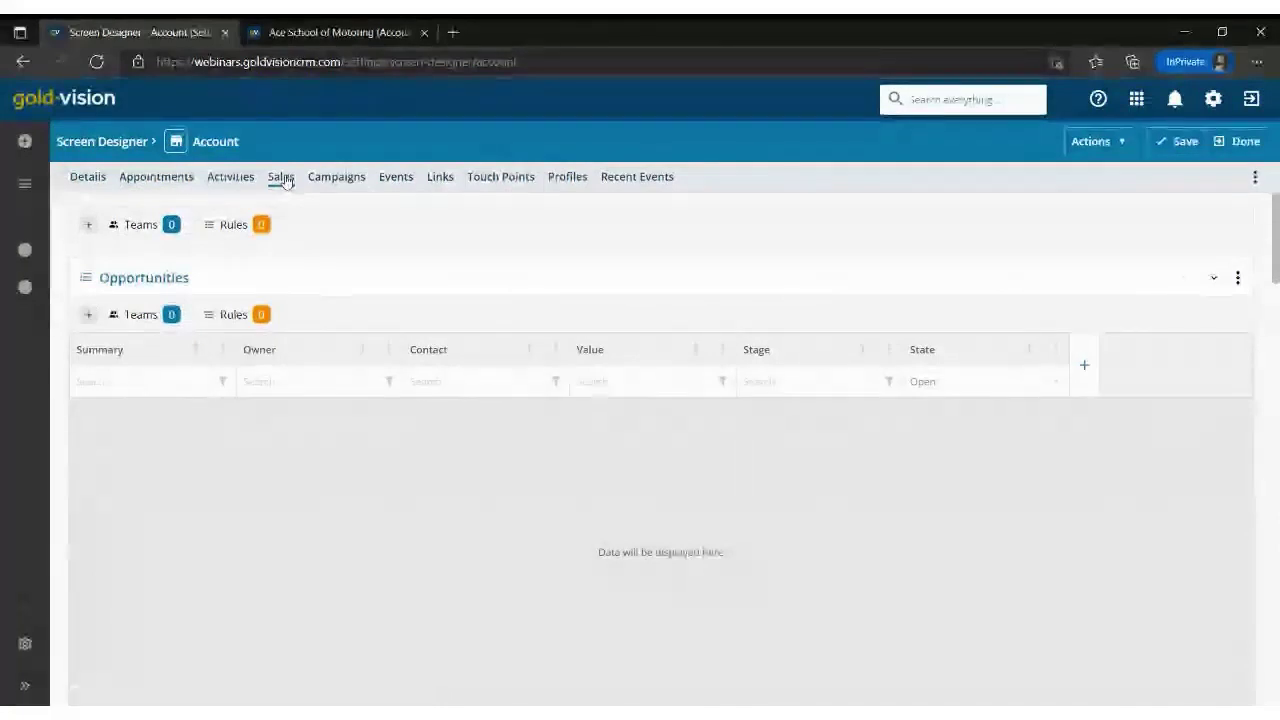
{"action": "left_click", "coordinate": [1255, 180]}
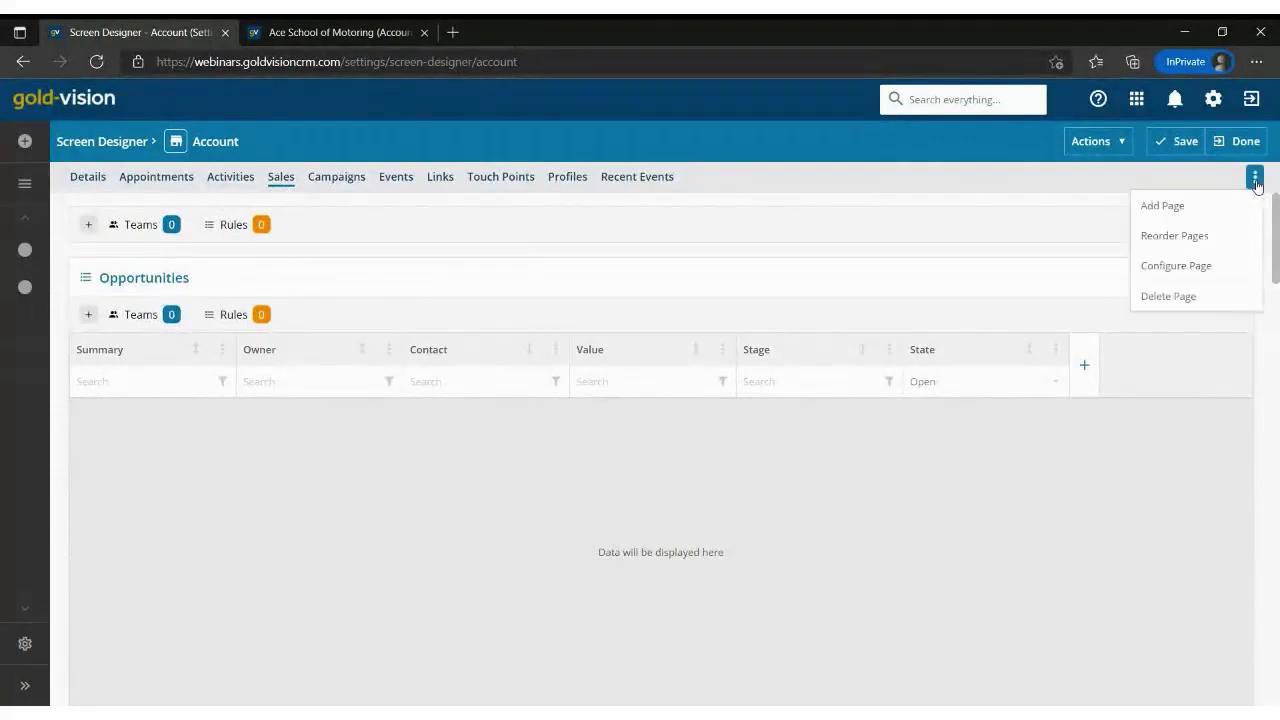
{"action": "left_click", "coordinate": [1176, 266]}
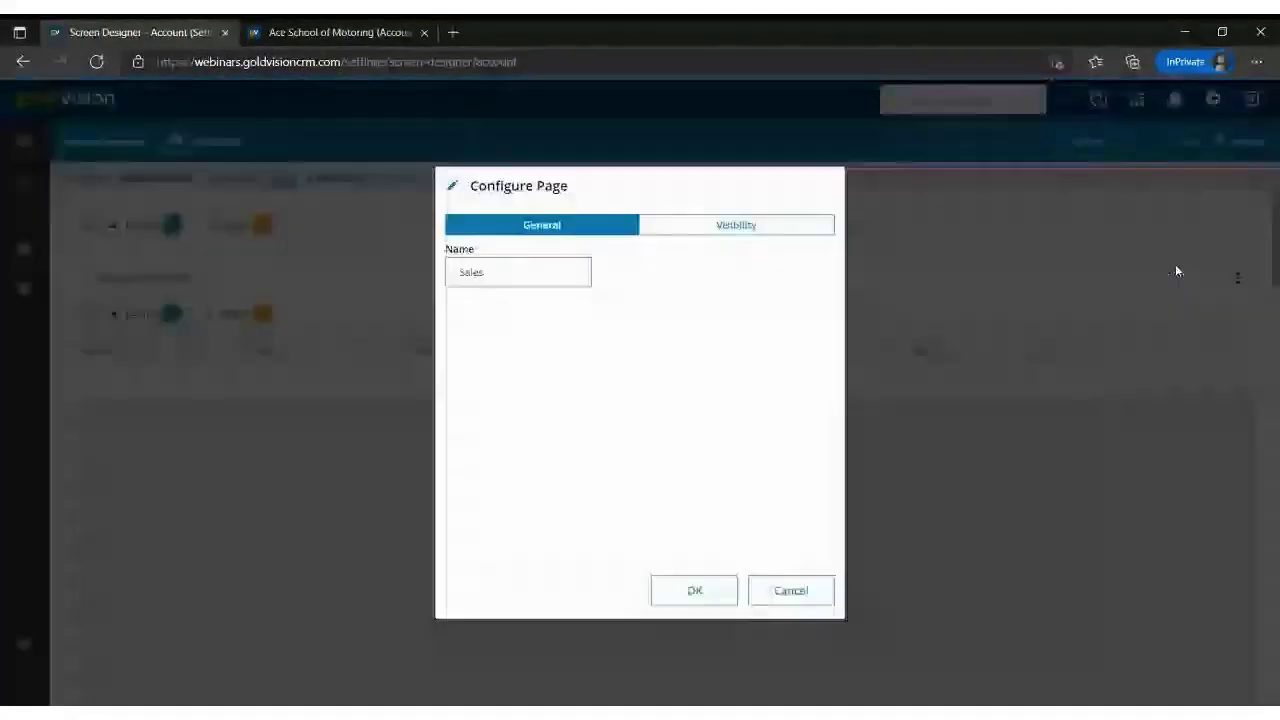
{"action": "left_click", "coordinate": [752, 226]}
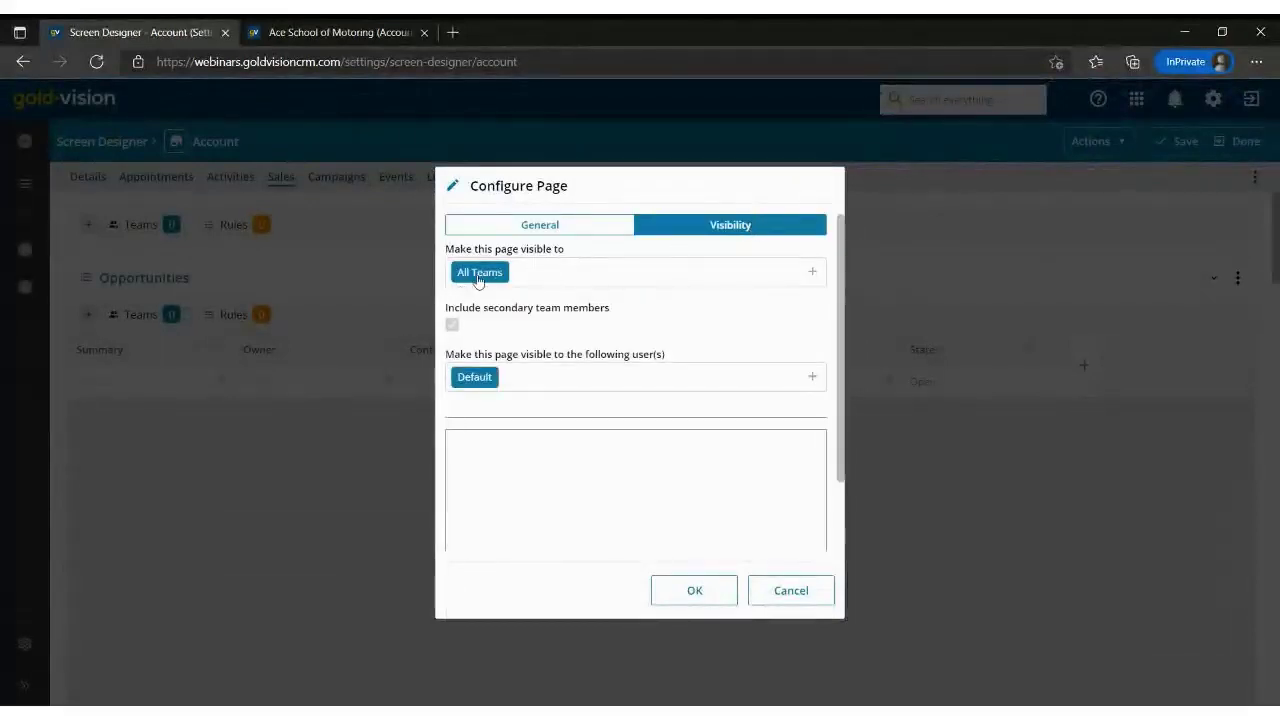
{"action": "left_click", "coordinate": [483, 280]}
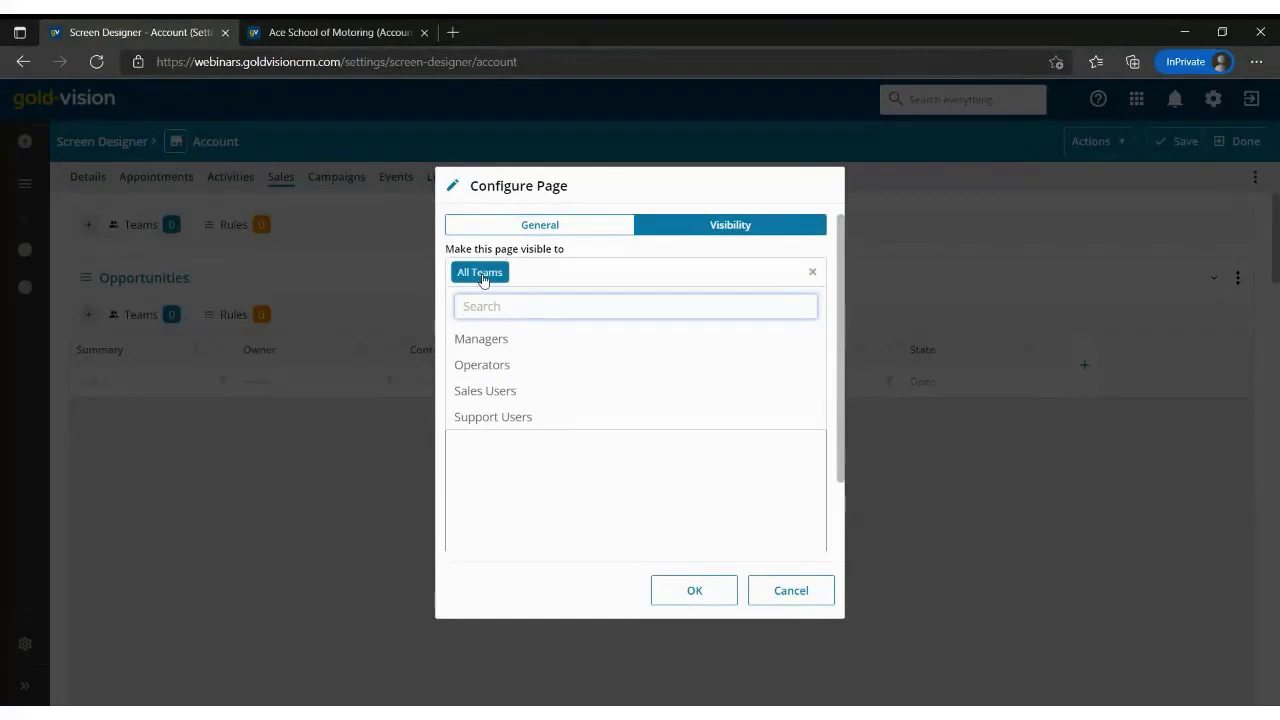
{"action": "left_click", "coordinate": [790, 594]}
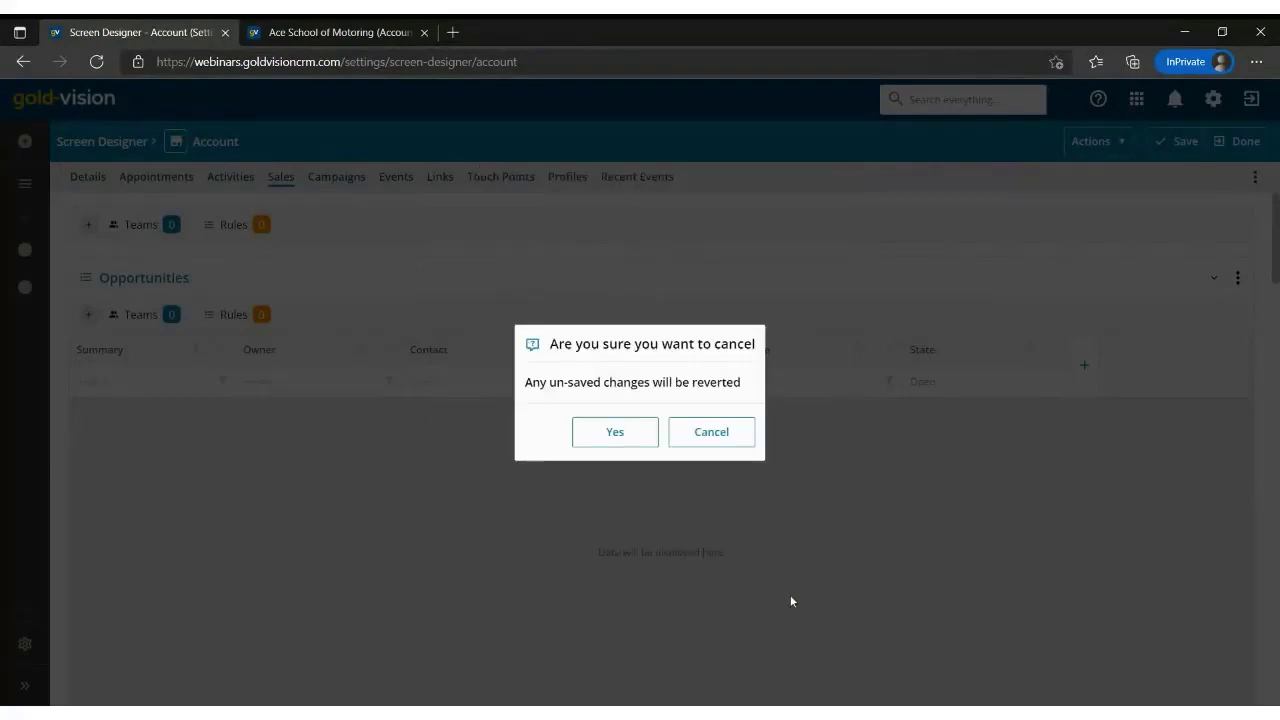
{"action": "left_click", "coordinate": [612, 434]}
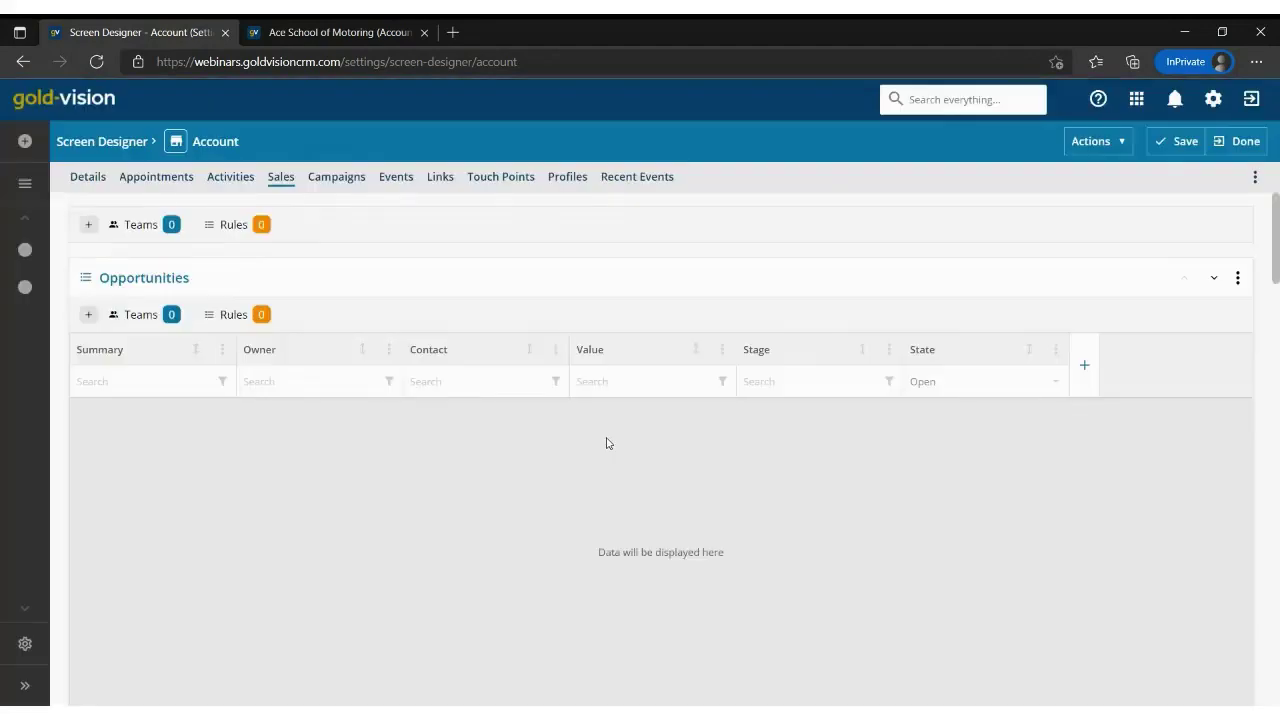
Return to the Account screen's Details page and finish designing it, saving the changes.
{"action": "left_click", "coordinate": [85, 178]}
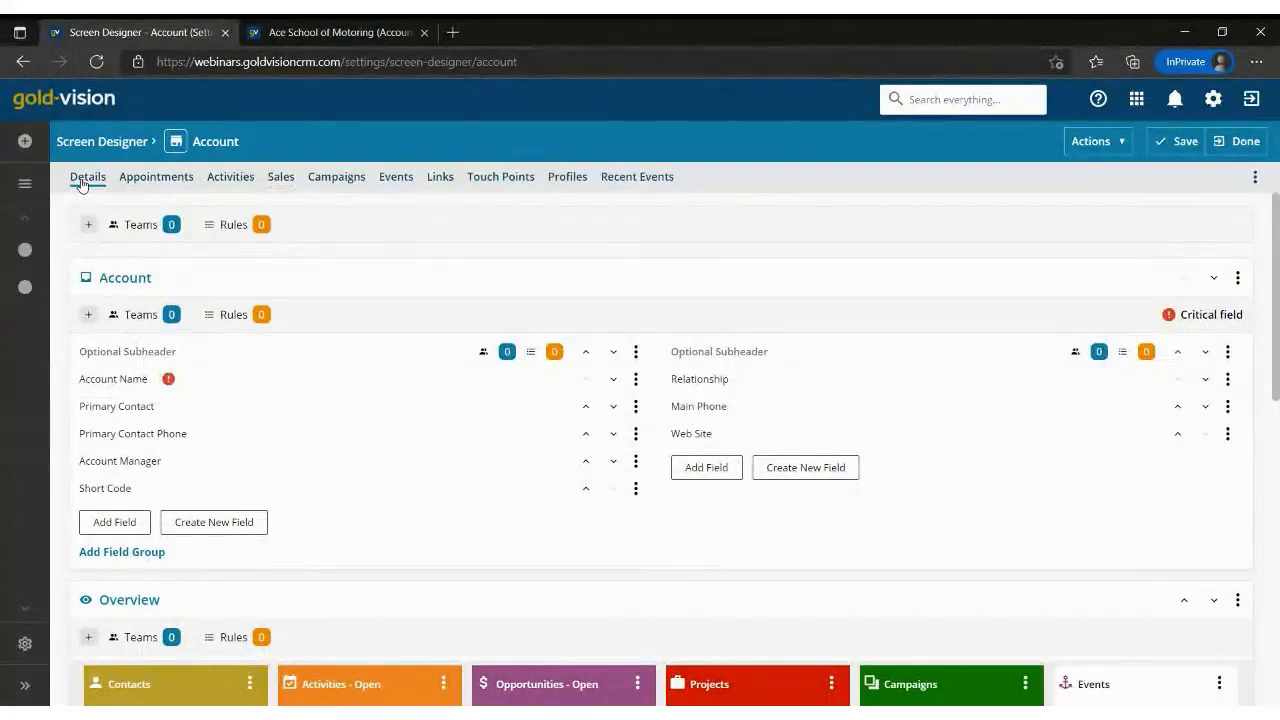
{"action": "left_click", "coordinate": [1253, 145]}
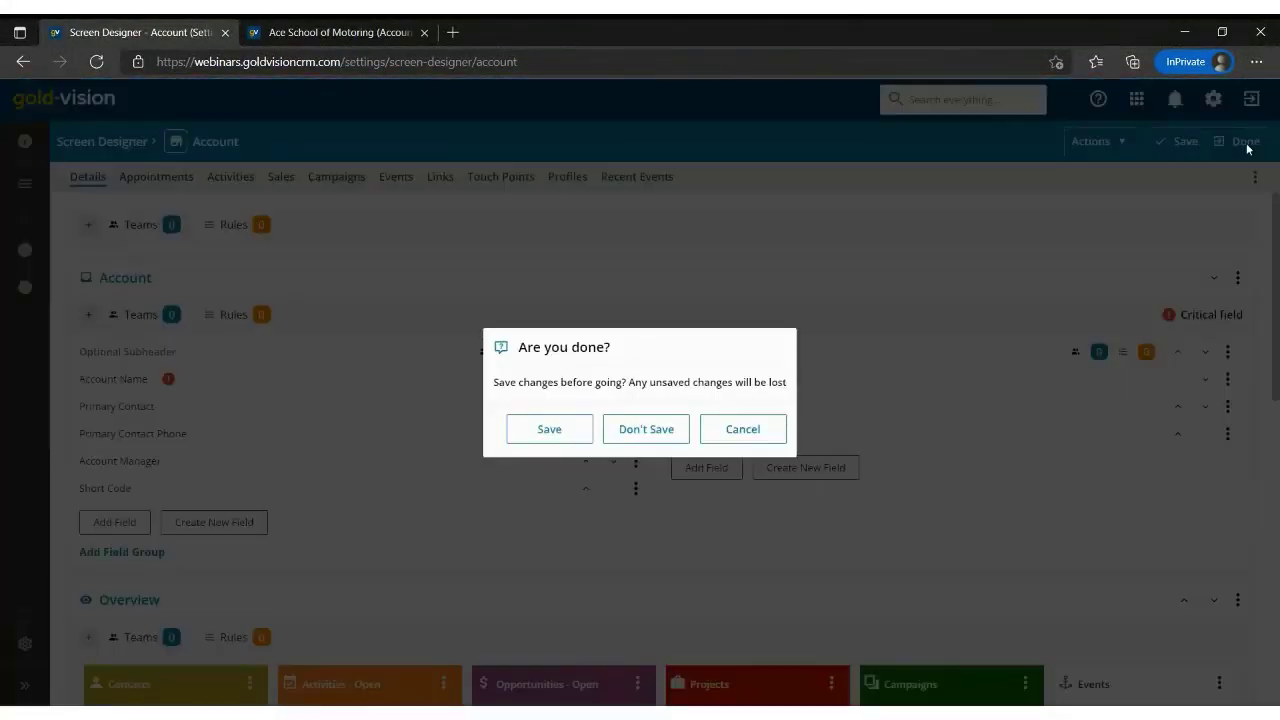
{"action": "left_click", "coordinate": [561, 429]}
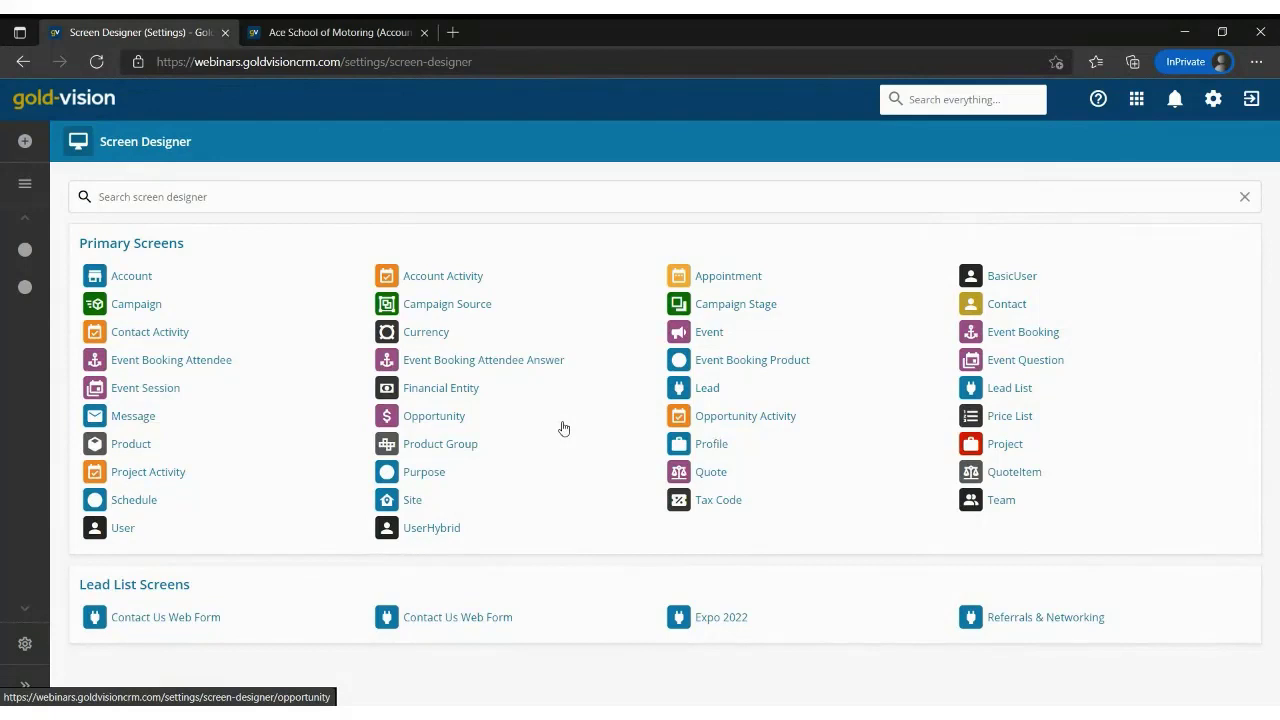
Open List Designer from the settings, and bring up the live Accounts list in the other Gold-Vision tab.
{"action": "left_click", "coordinate": [1215, 101]}
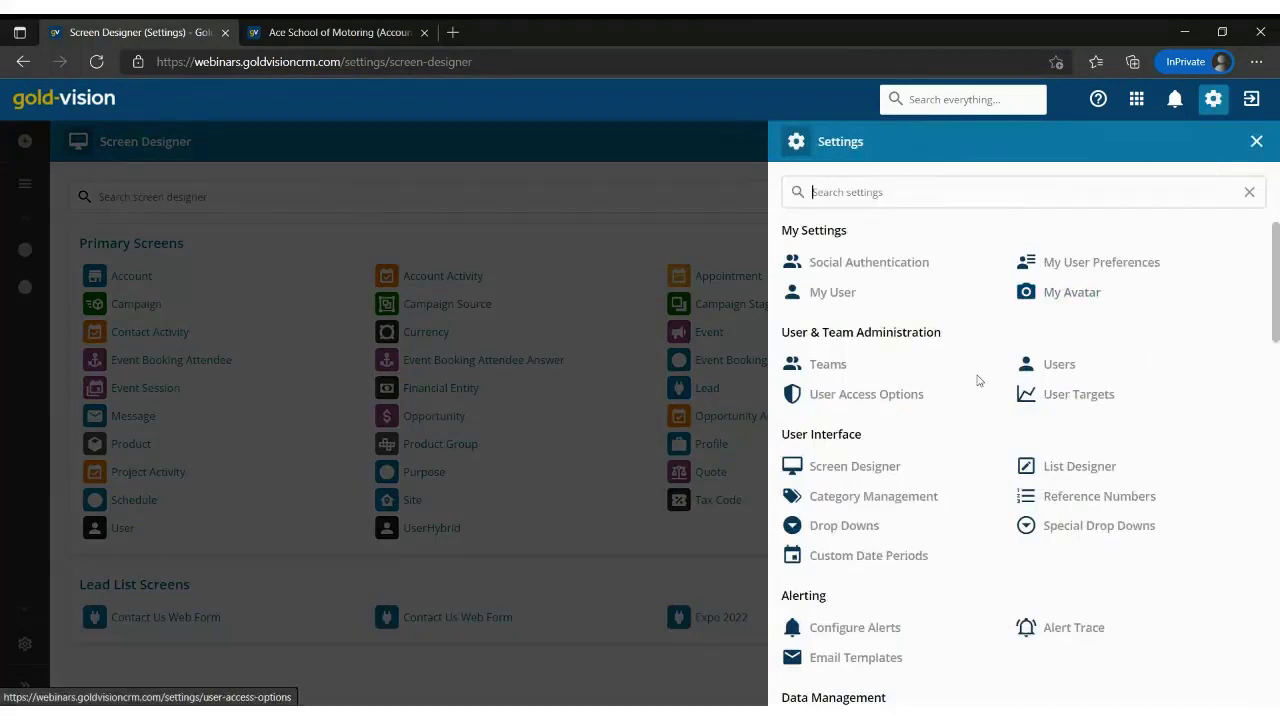
{"action": "left_click", "coordinate": [1083, 466]}
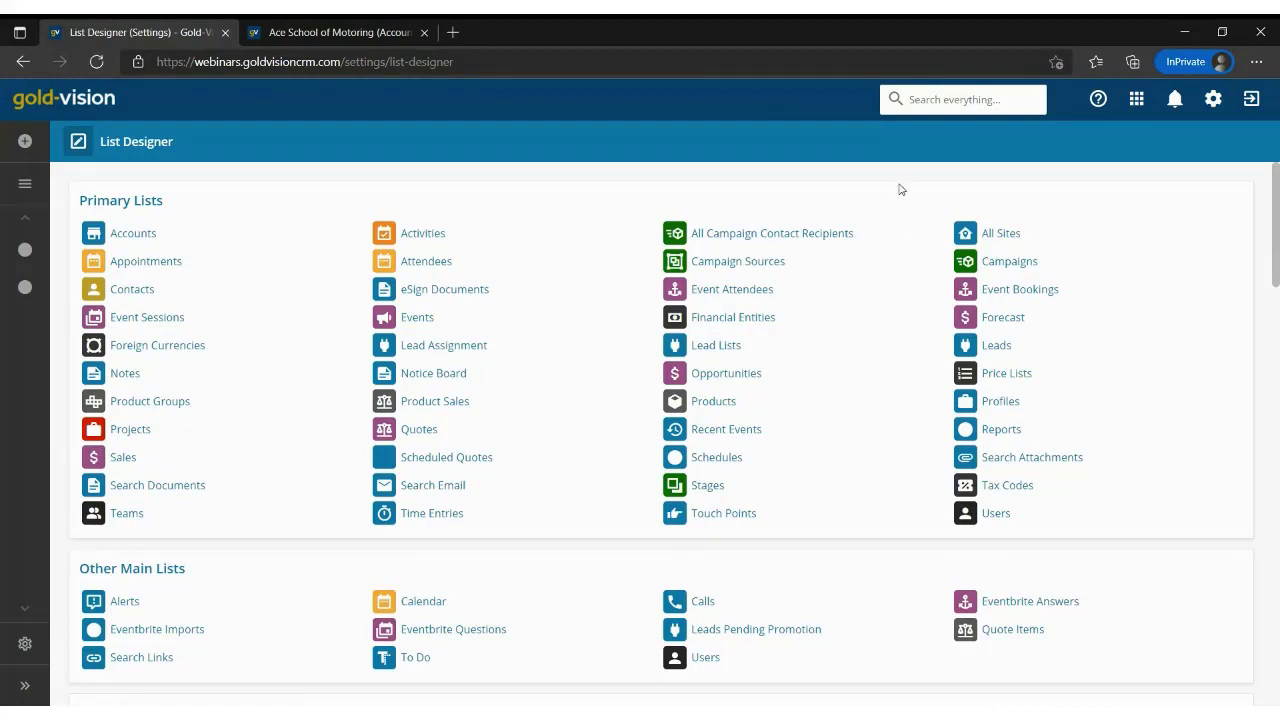
{"action": "left_click", "coordinate": [340, 36]}
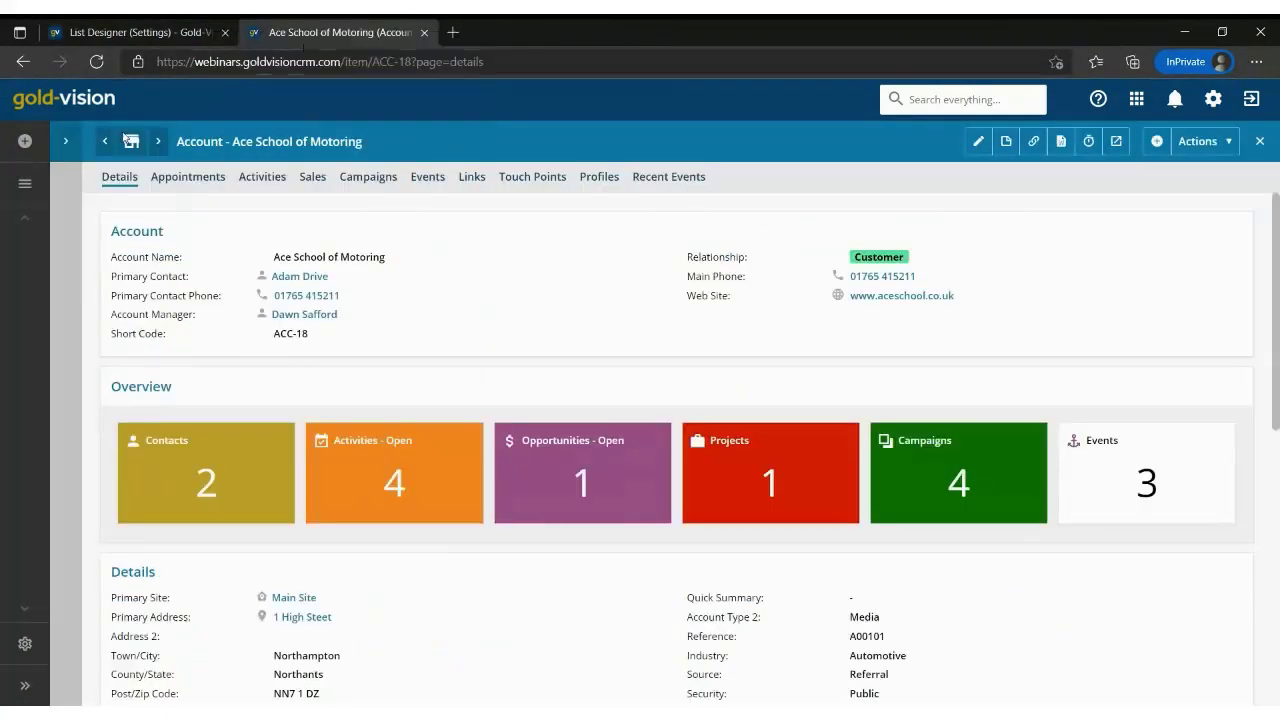
{"action": "left_click", "coordinate": [25, 185]}
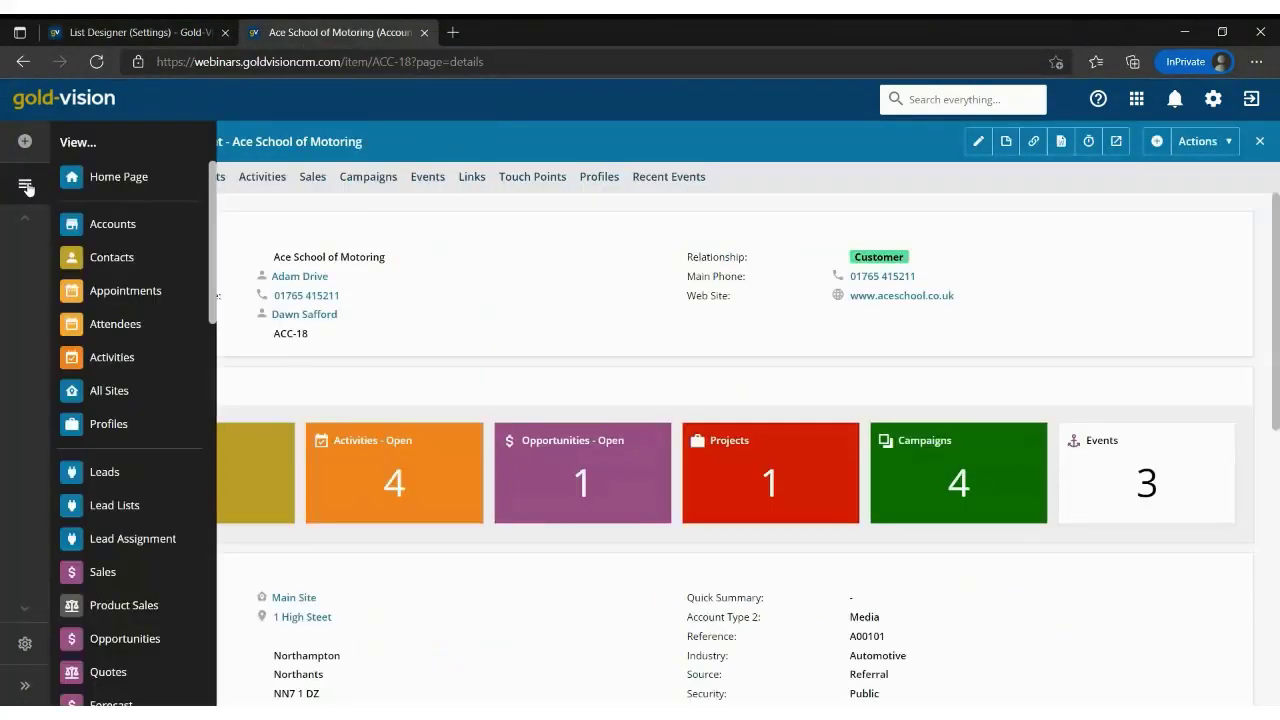
{"action": "left_click", "coordinate": [104, 232]}
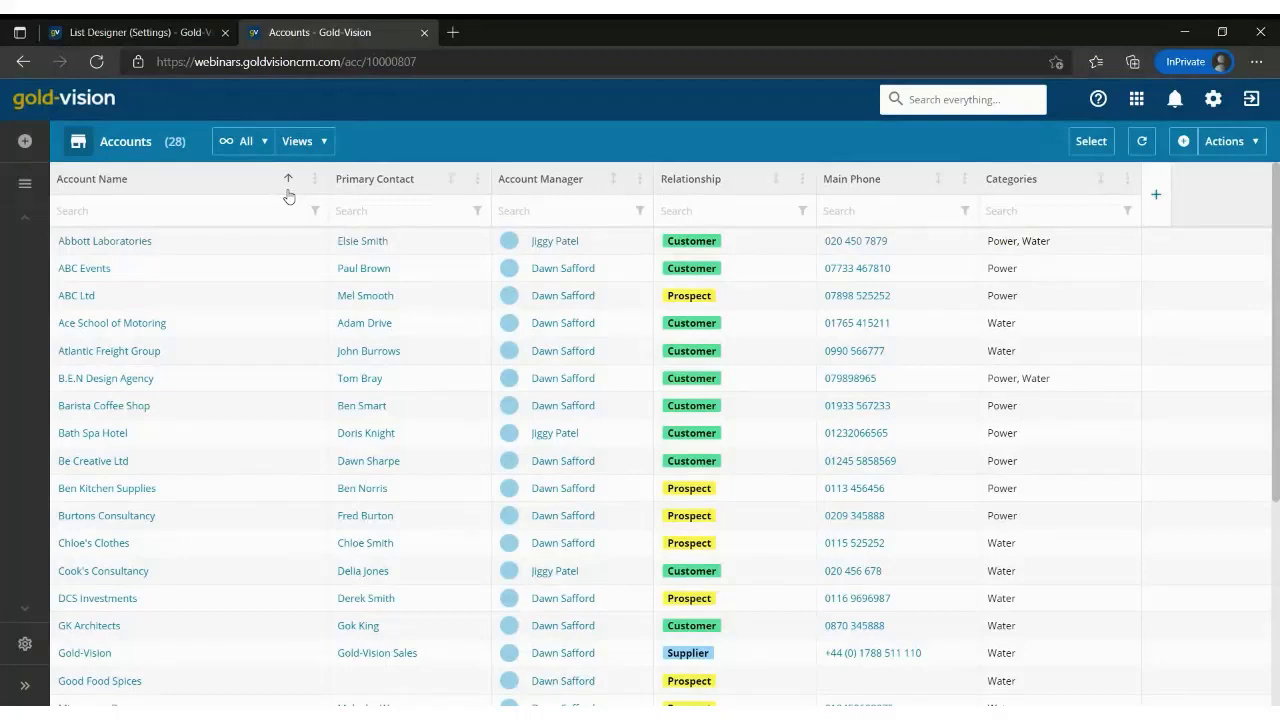
Return to the List Designer tab and open the Accounts list's column layout for review.
{"action": "left_click", "coordinate": [172, 34]}
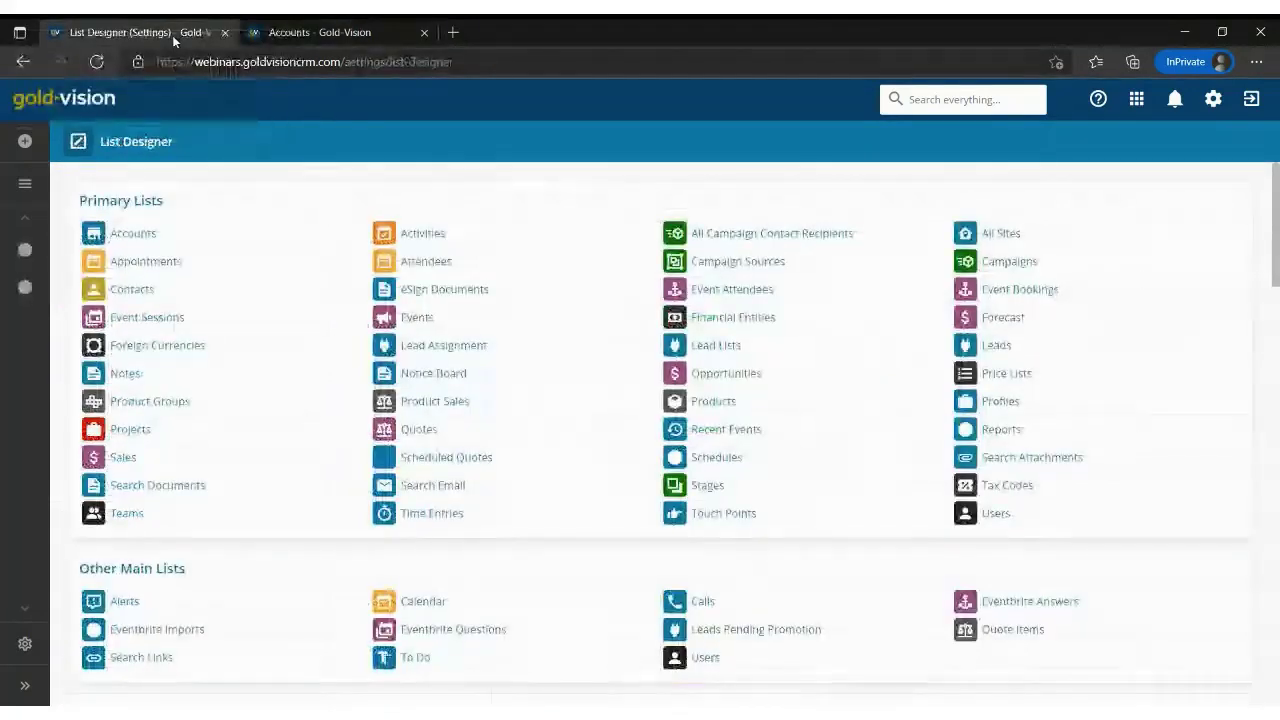
{"action": "left_click", "coordinate": [133, 235]}
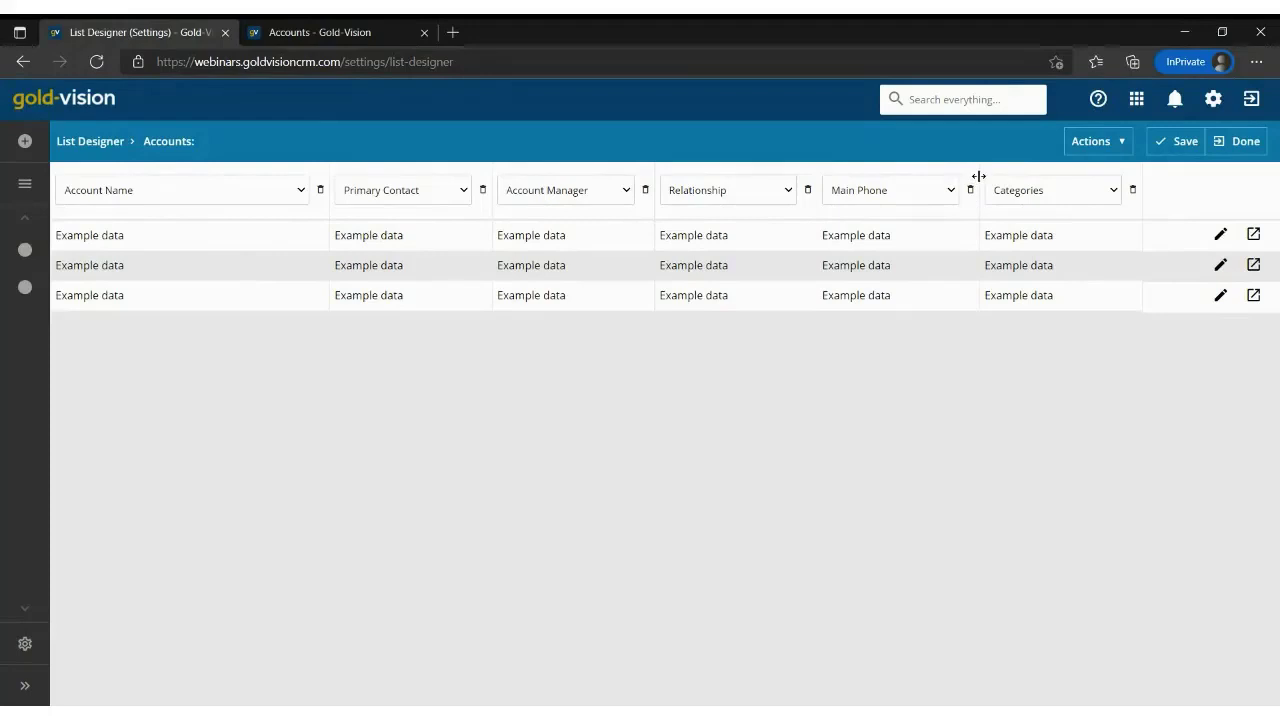
{"action": "mouse_move", "coordinate": [979, 176]}
{"action": "left_mouse_down"}
{"action": "mouse_move", "coordinate": [949, 177]}
{"action": "mouse_move", "coordinate": [979, 170]}
{"action": "left_mouse_up"}
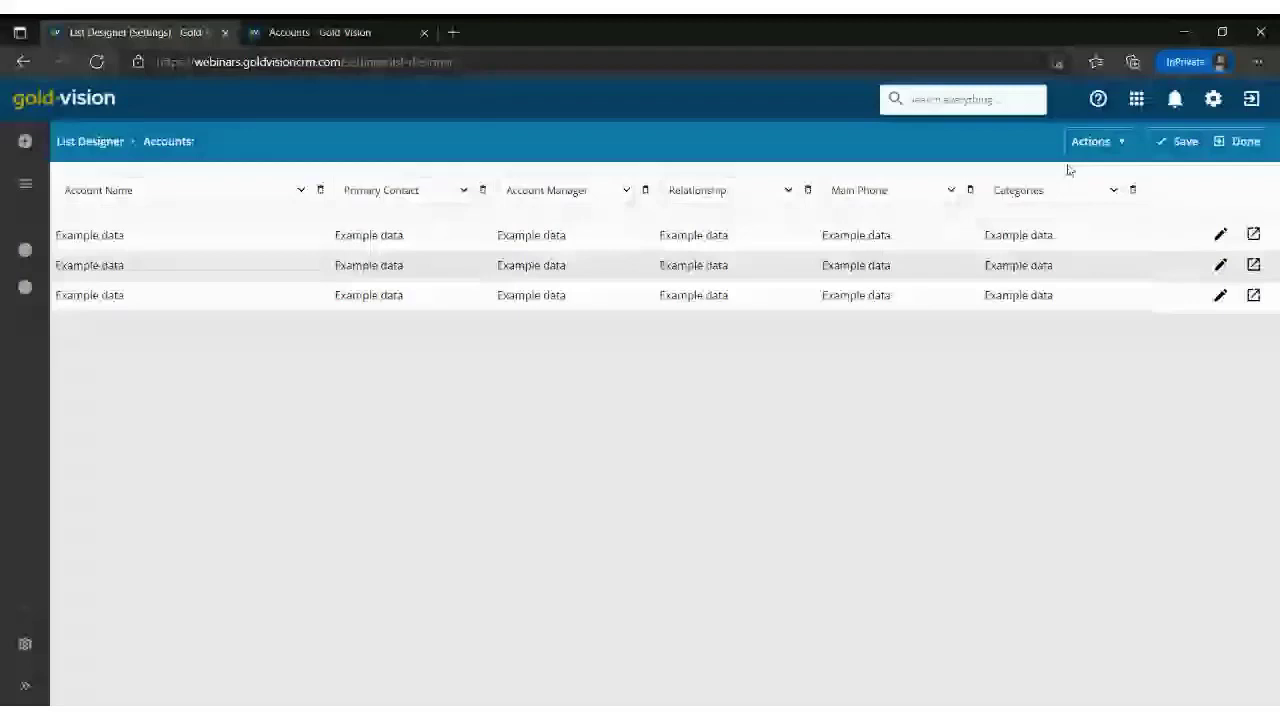
Review the Accounts list's hidden and visible optional headings, cancel without changes, check the other list actions and start closing the design.
{"action": "left_click", "coordinate": [1093, 141]}
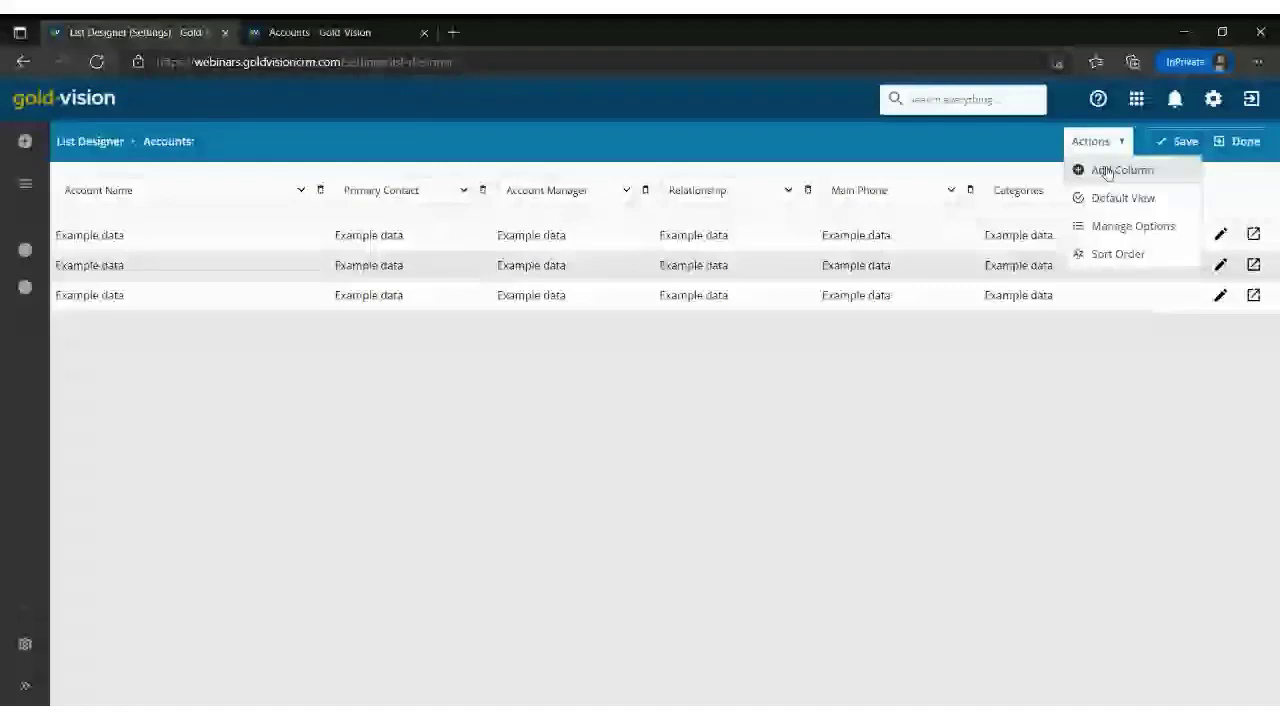
{"action": "left_click", "coordinate": [1115, 231]}
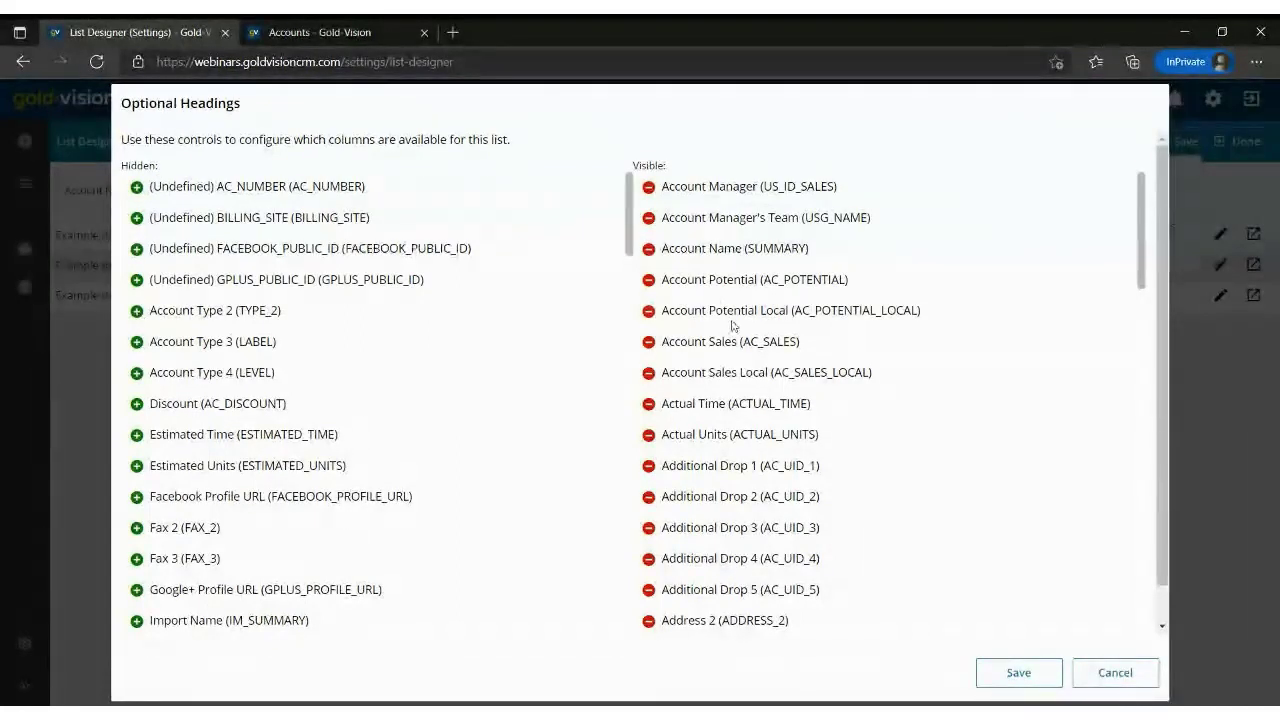
{"action": "left_click", "coordinate": [1112, 678]}
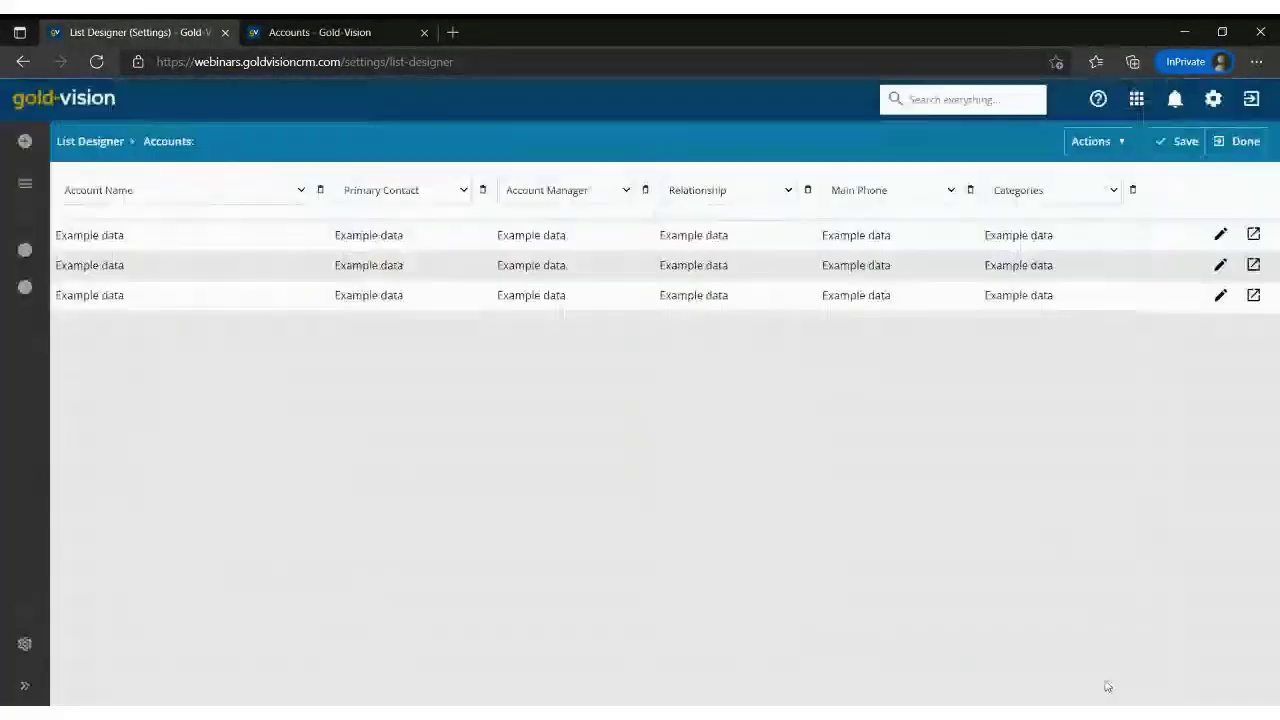
{"action": "left_click", "coordinate": [1110, 142]}
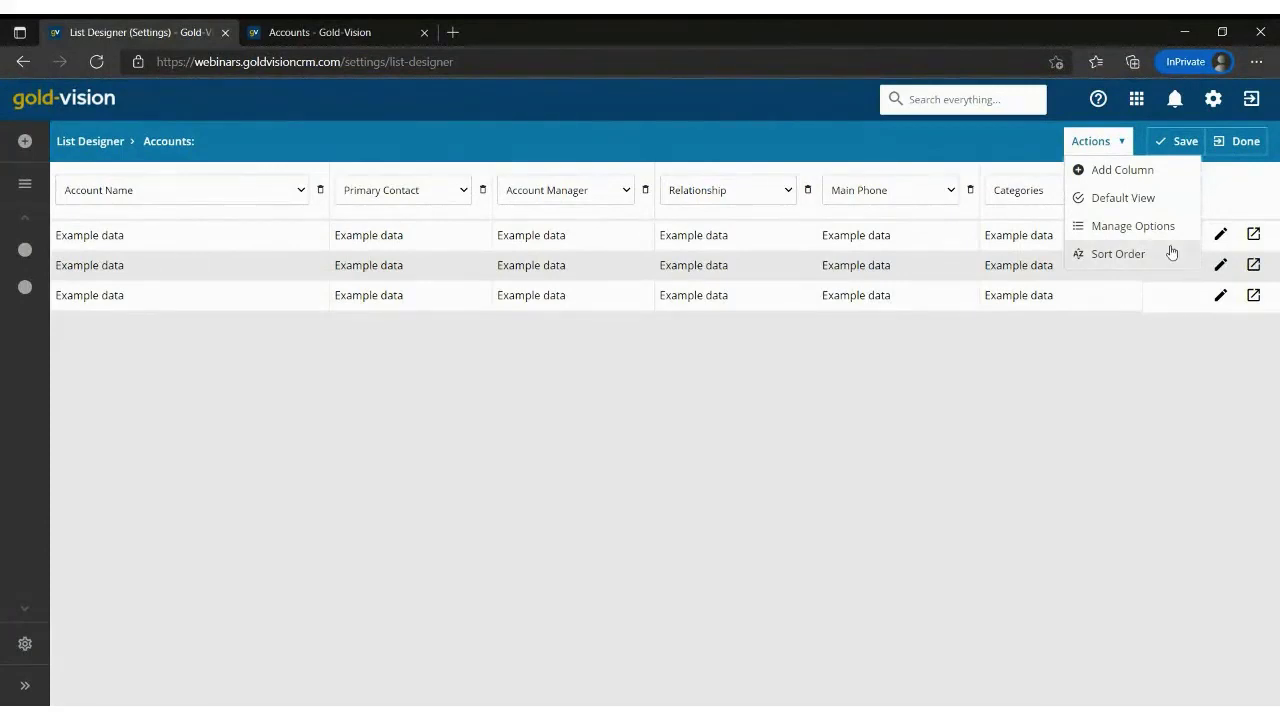
{"action": "left_click", "coordinate": [1245, 146]}
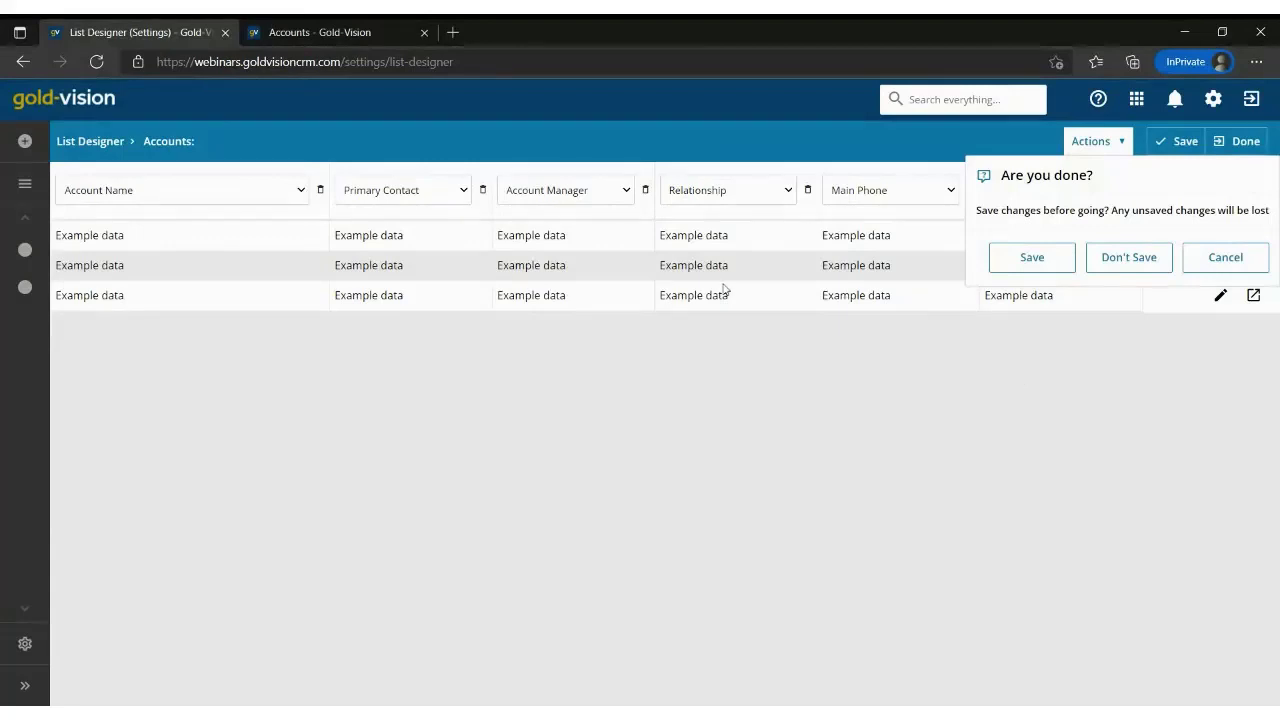
Switch to the live Accounts list and examine the Account Manager column's options and the list's available actions.
{"action": "left_click", "coordinate": [295, 34]}
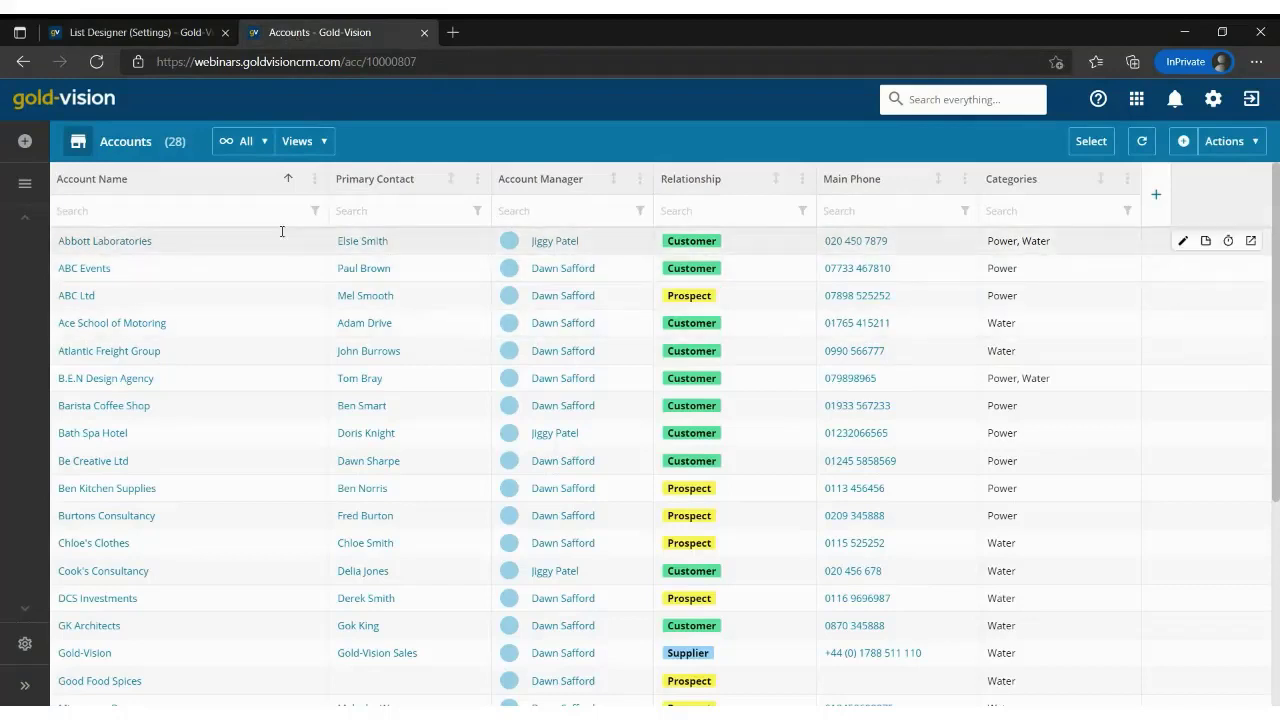
{"action": "left_click", "coordinate": [641, 180]}
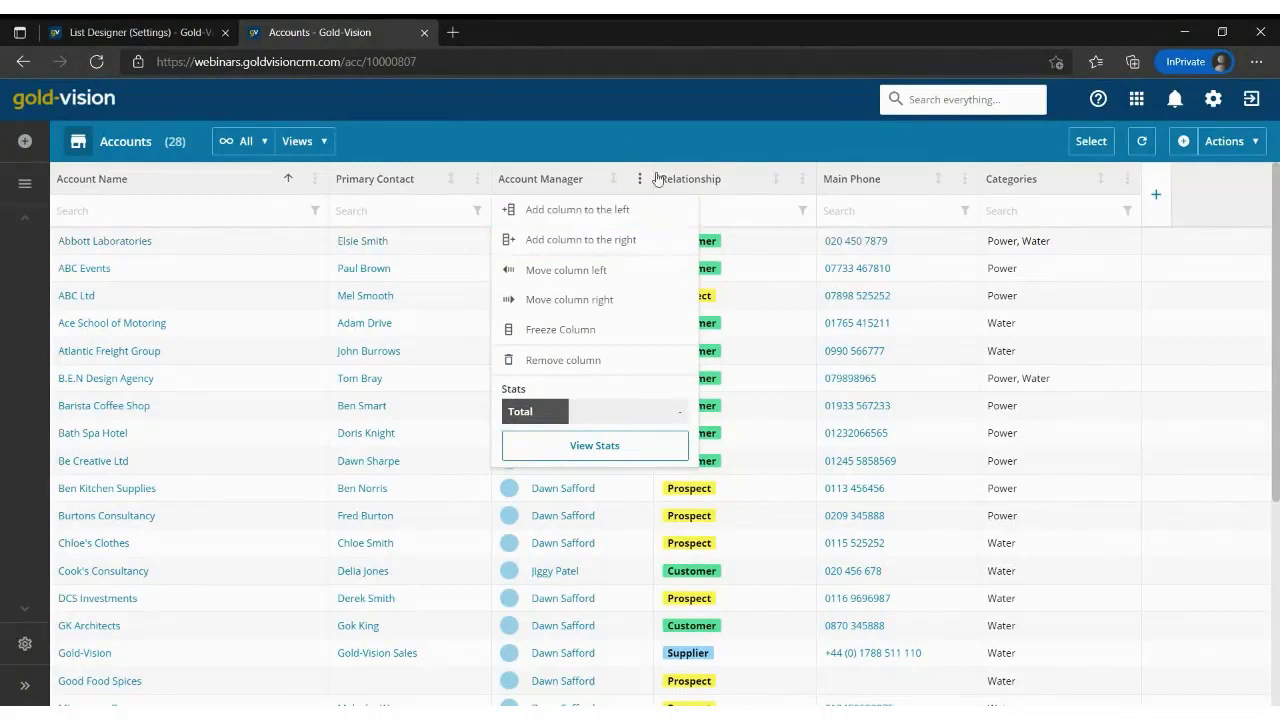
{"action": "left_click", "coordinate": [708, 127]}
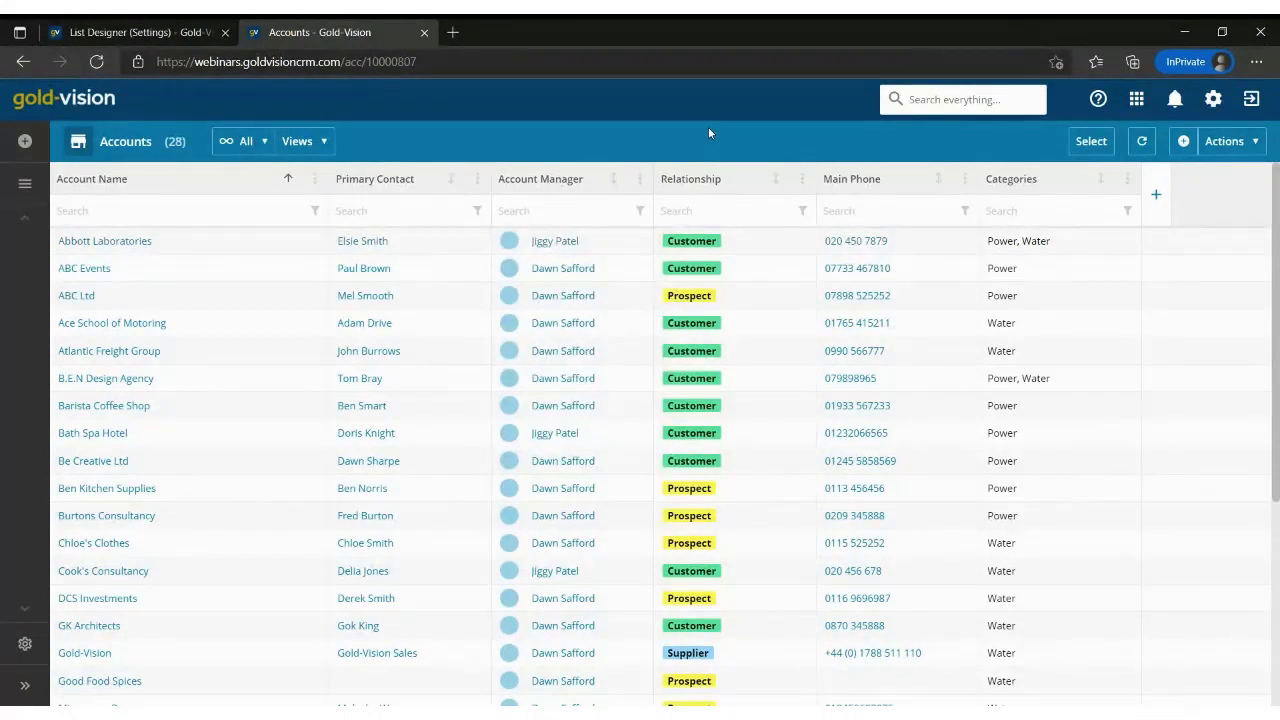
{"action": "left_click", "coordinate": [1232, 146]}
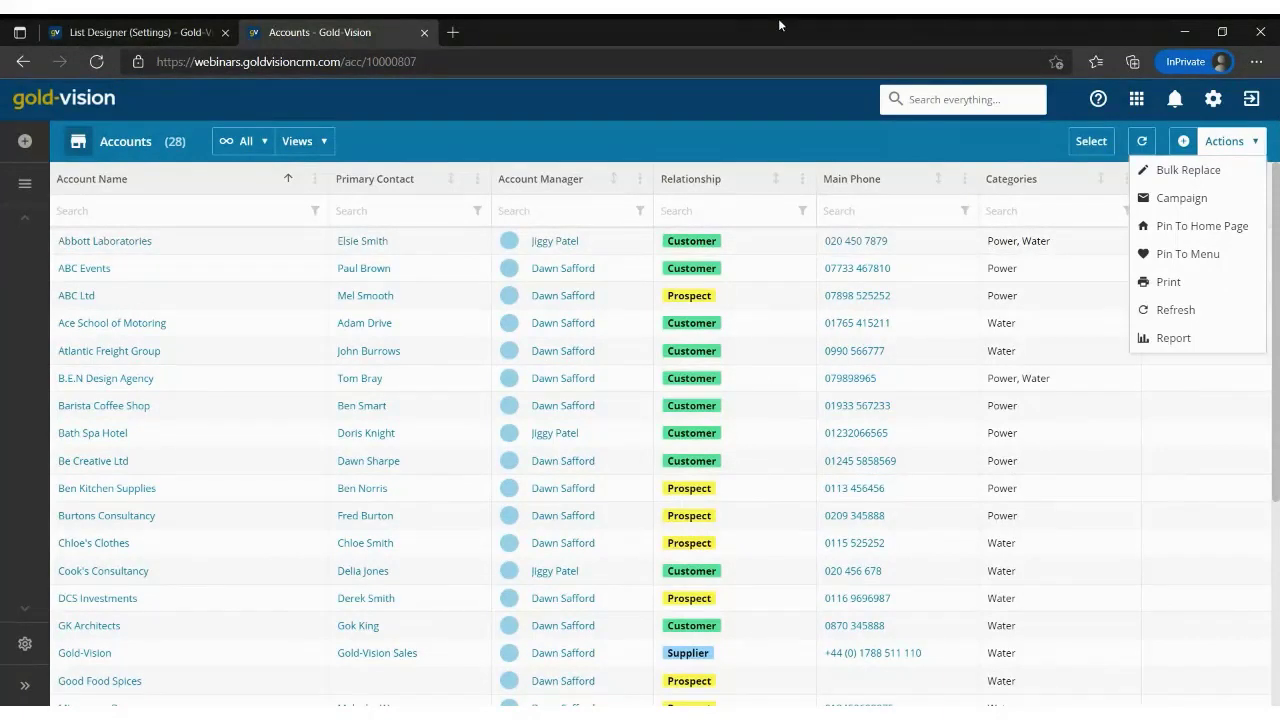
{"action": "left_click", "coordinate": [664, 111]}
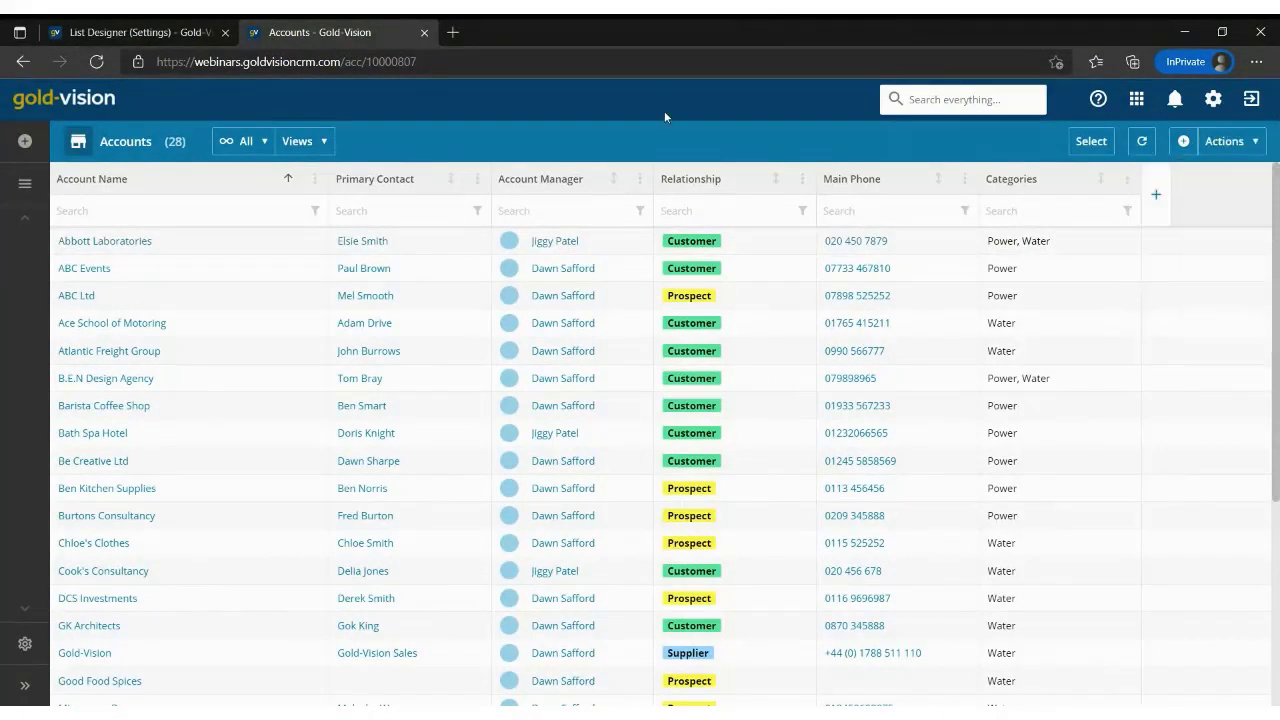
Open User Access Options and examine the Support Users team's Essentials, Professional and Admin permissions.
{"action": "left_click", "coordinate": [1211, 101]}
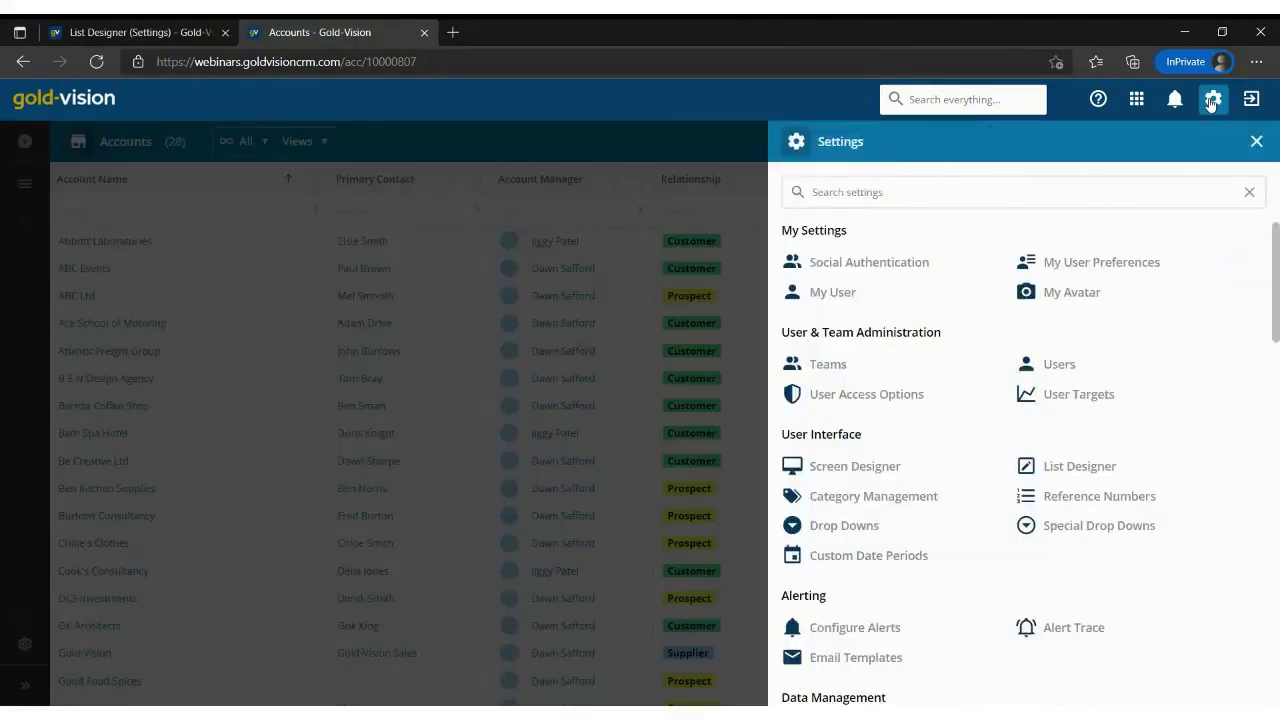
{"action": "left_click", "coordinate": [882, 396]}
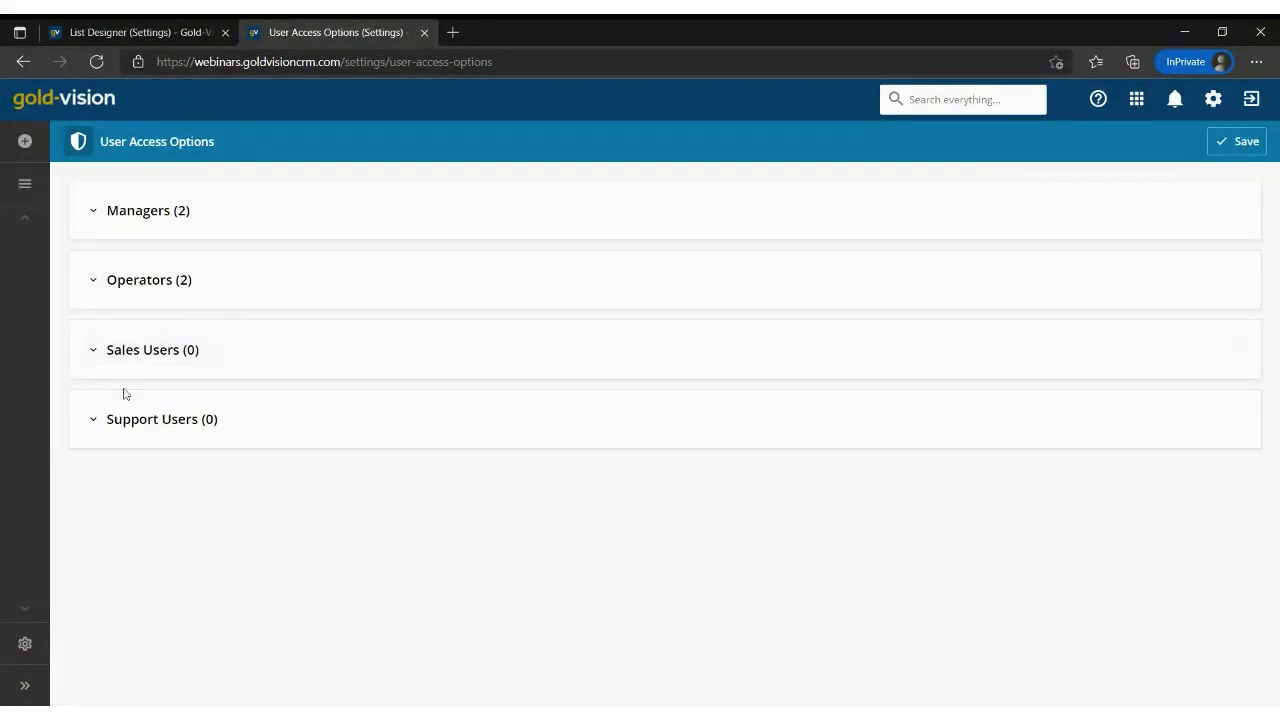
{"action": "left_click", "coordinate": [112, 431]}
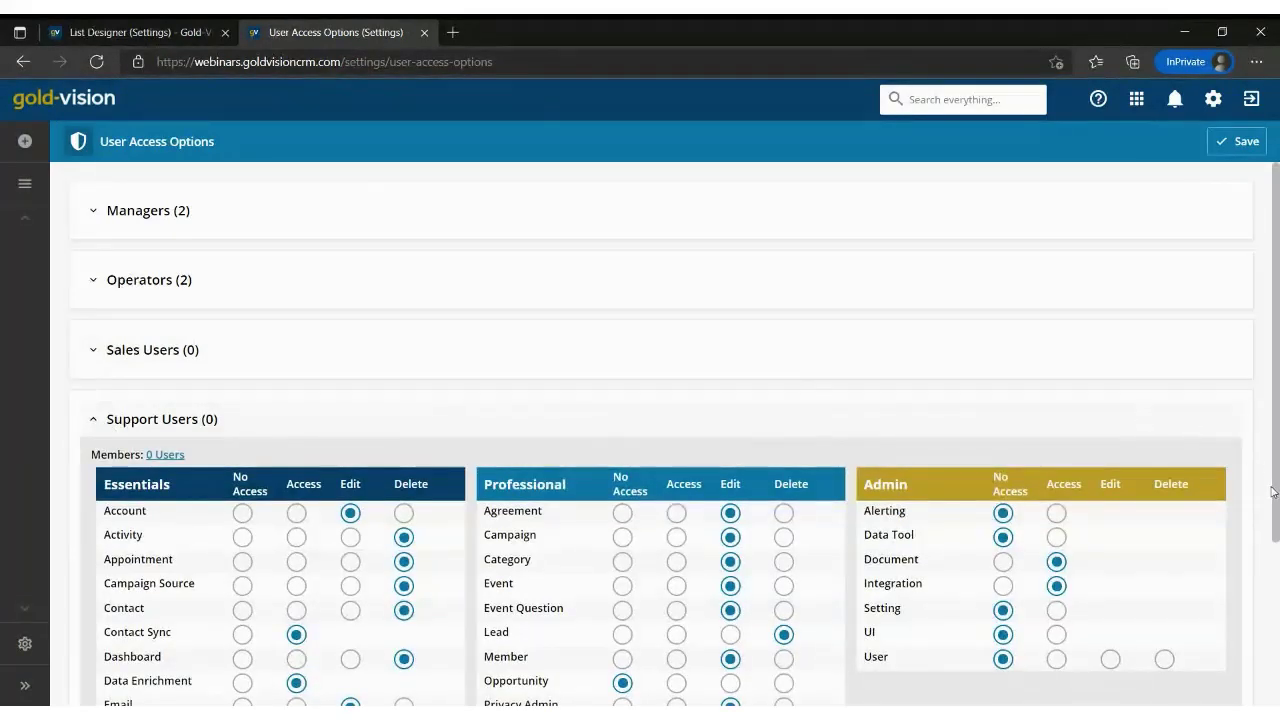
{"action": "scroll", "coordinate": [1275, 496], "scroll_direction": "down", "scroll_amount": 2}
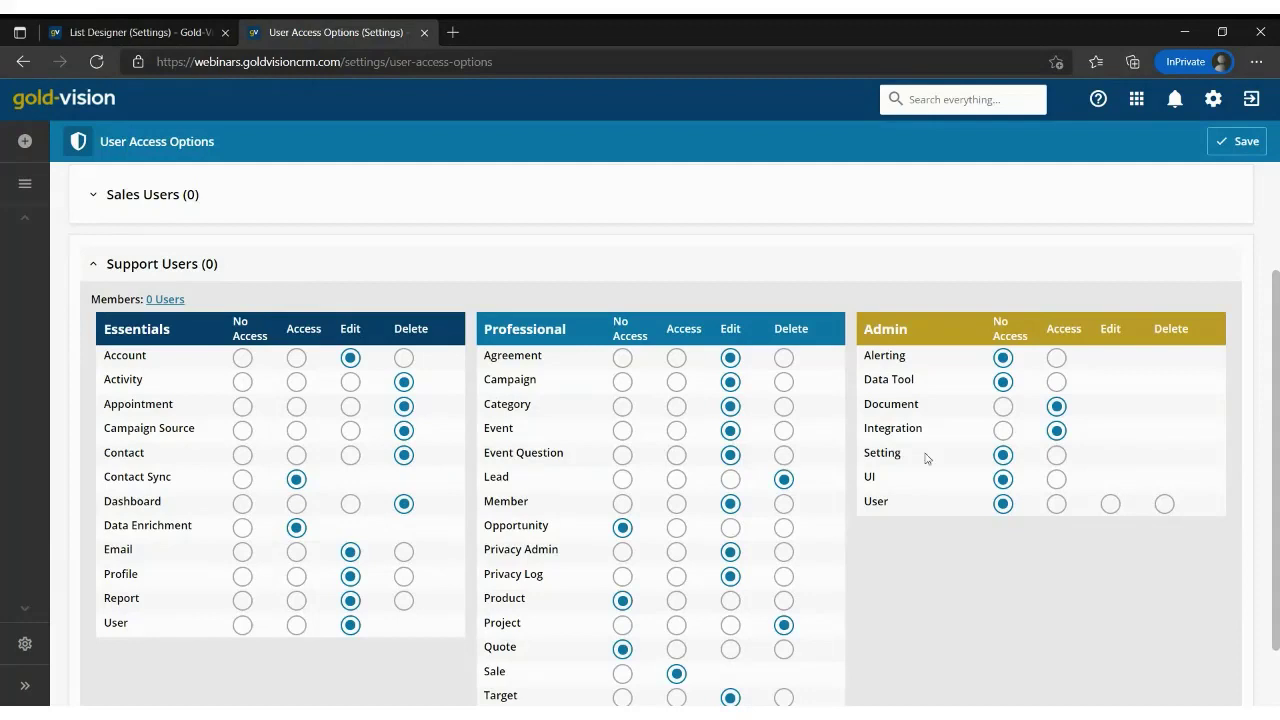
Reopen the list of Gold-Vision settings from User Access Options.
{"action": "left_click", "coordinate": [1213, 100]}
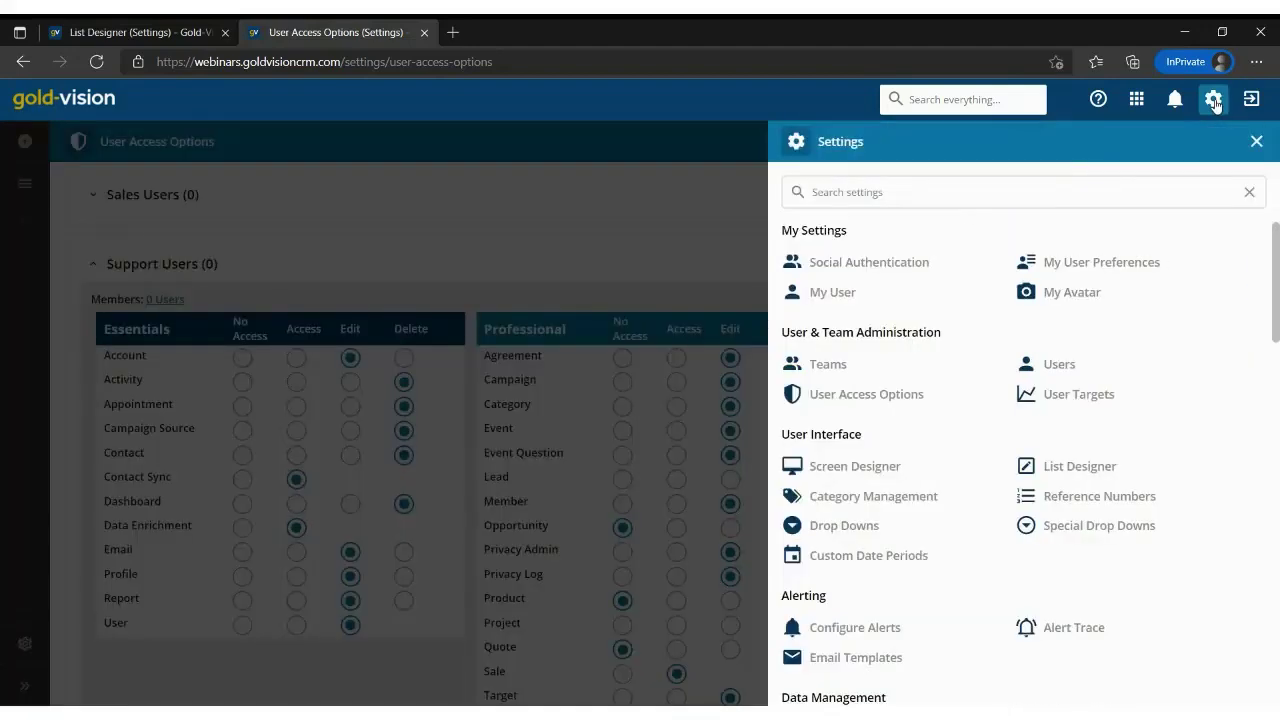